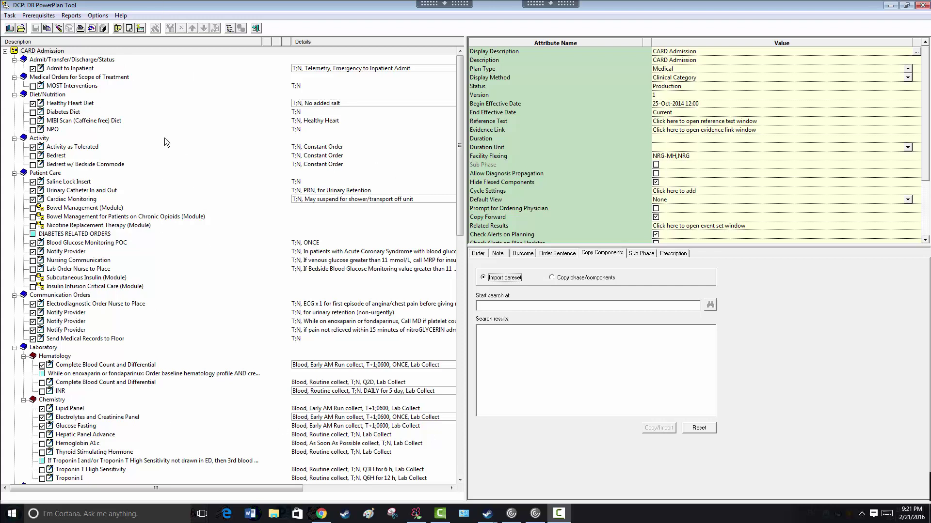
Open the CARD Admission plan from a 'Card' plan search, dismissing the facility warning.
click(22, 28)
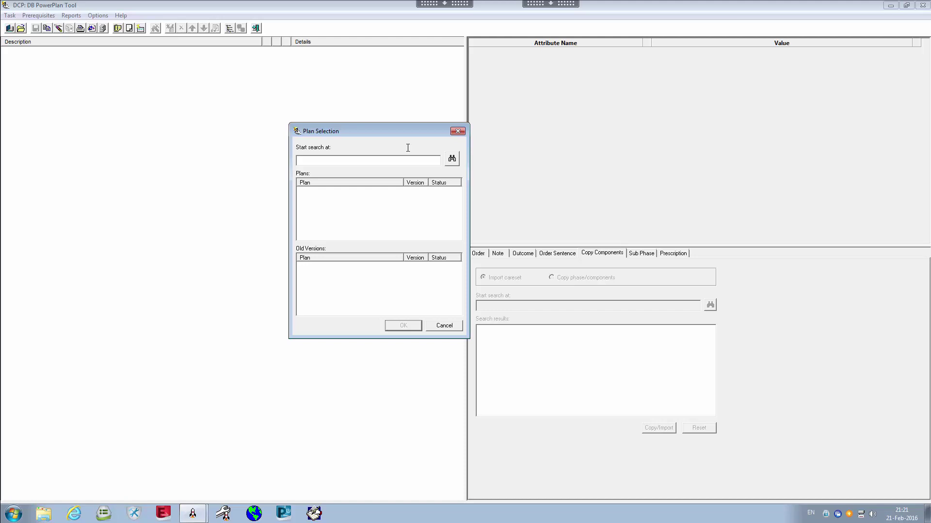
text(Card)
key(Return)
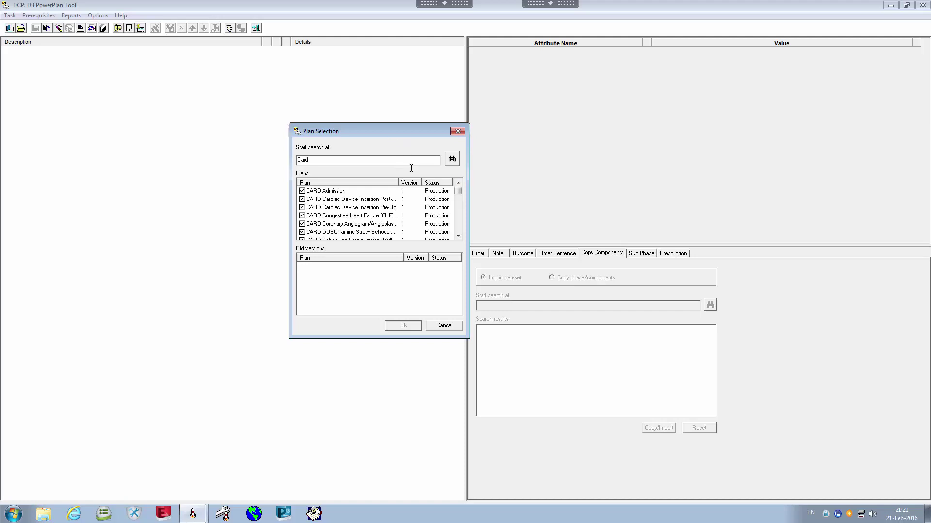
double_click(345, 191)
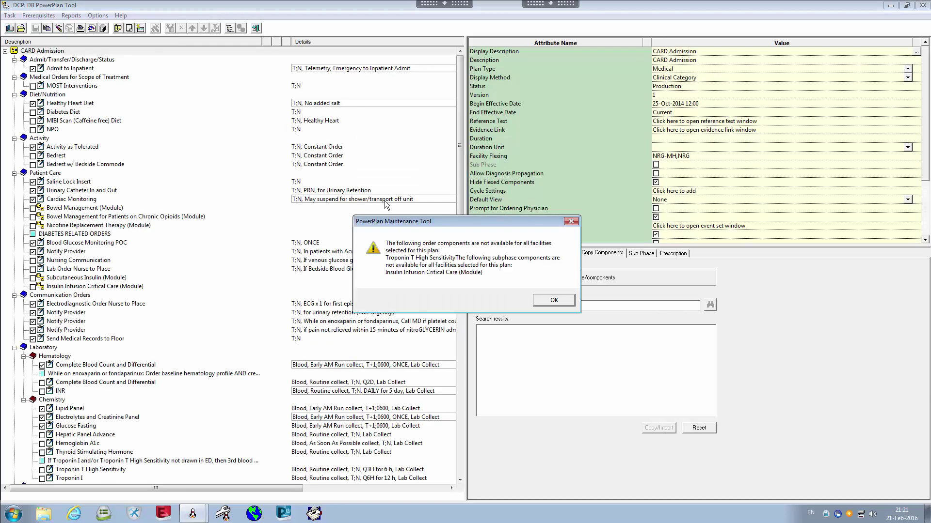
click(552, 301)
click(192, 167)
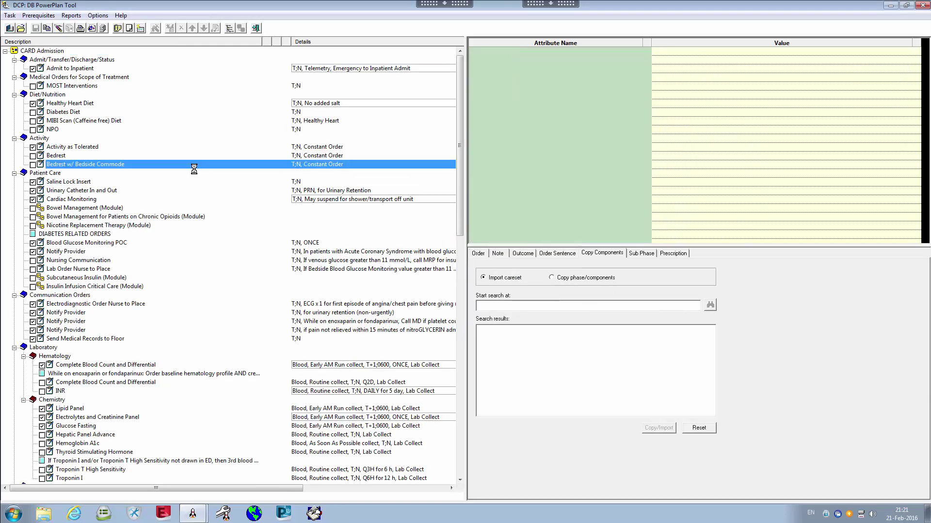
click(45, 51)
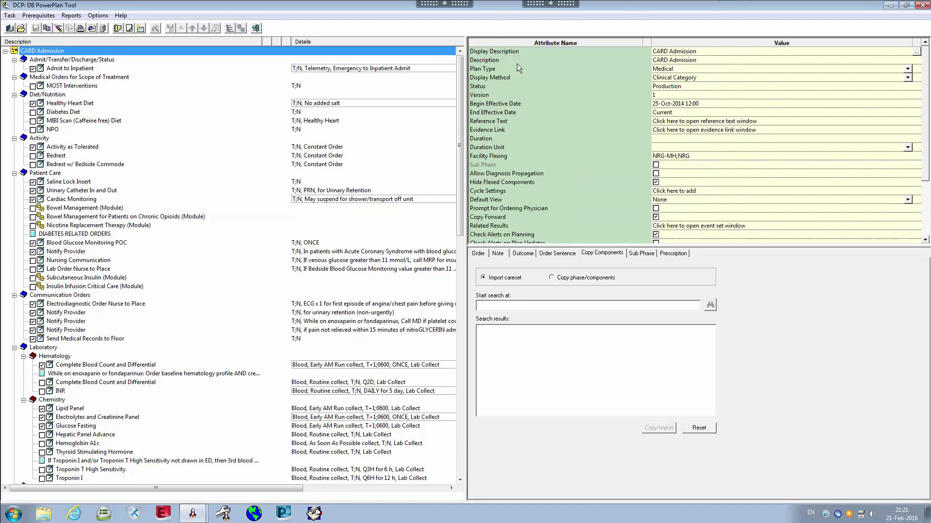
click(501, 51)
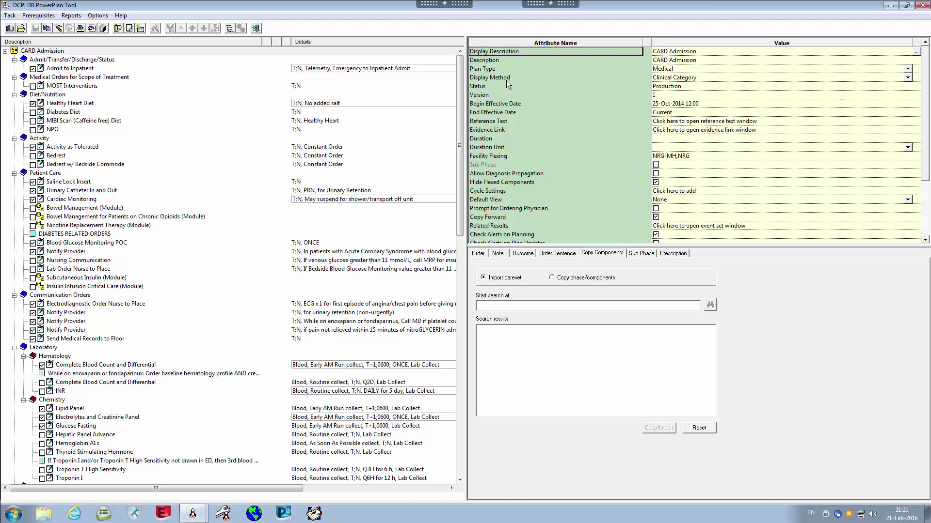
scroll(513, 92, down, 3)
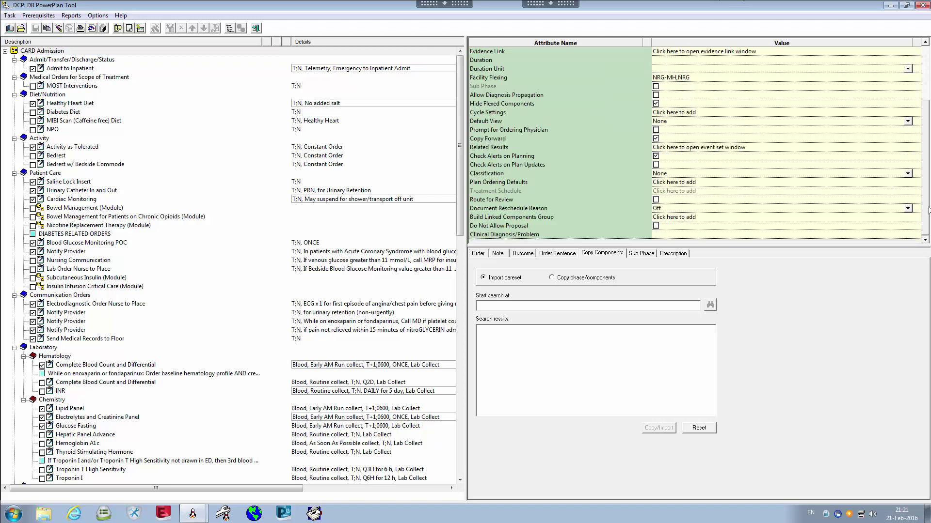
scroll(929, 210, up, 3)
click(514, 52)
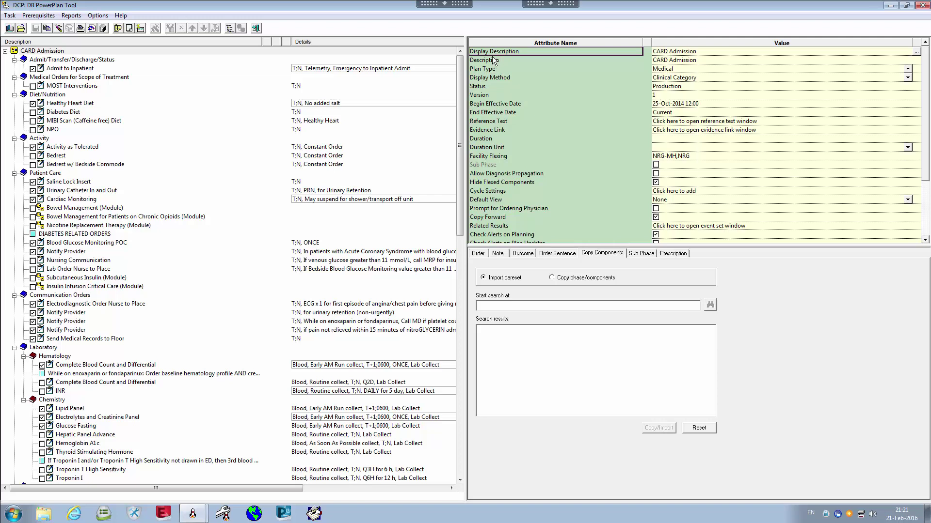
click(687, 55)
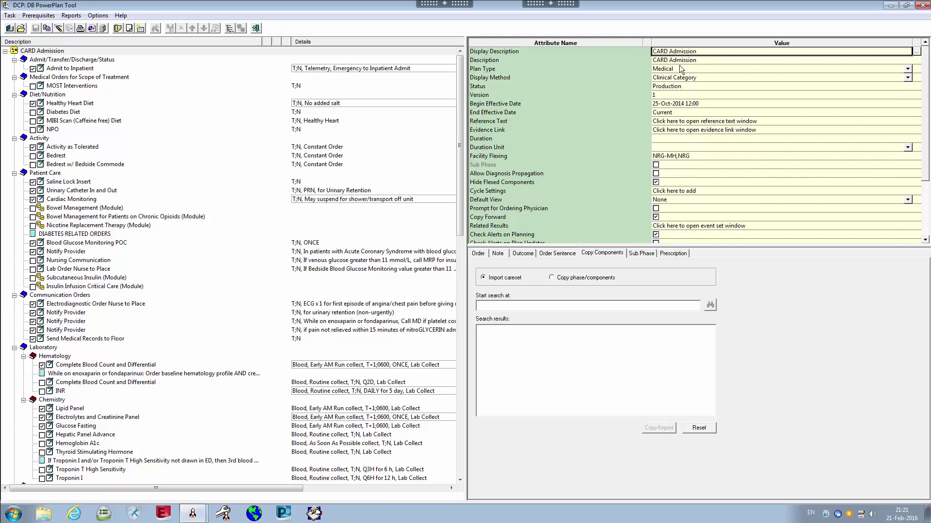
click(677, 77)
click(669, 61)
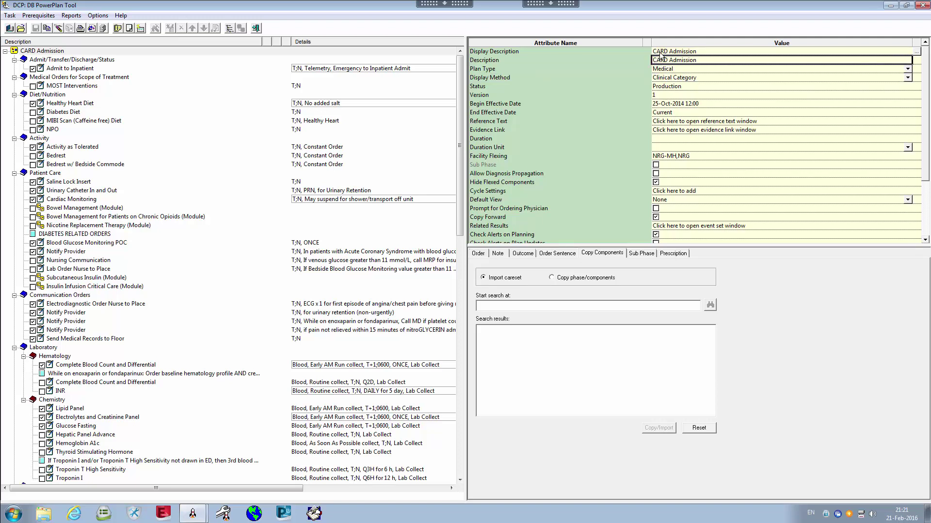
click(660, 52)
click(537, 87)
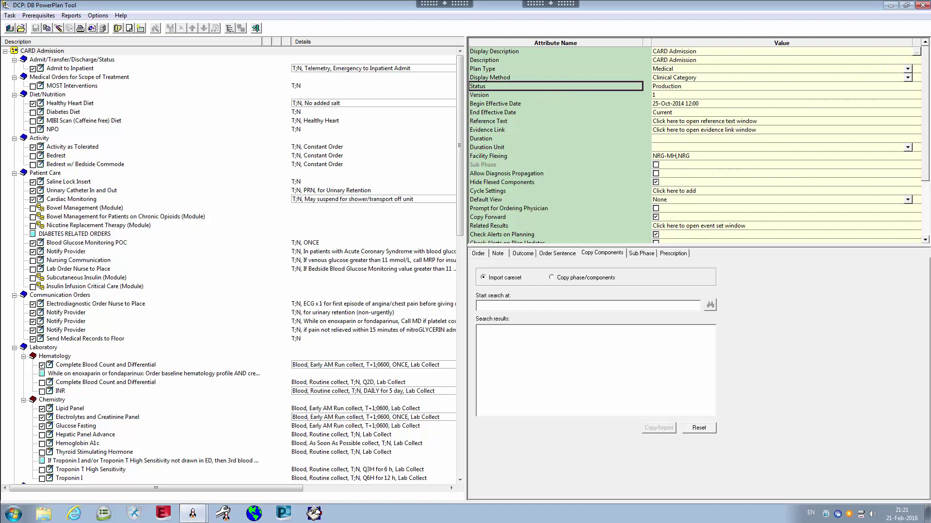
drag(927, 107, 927, 131)
click(566, 139)
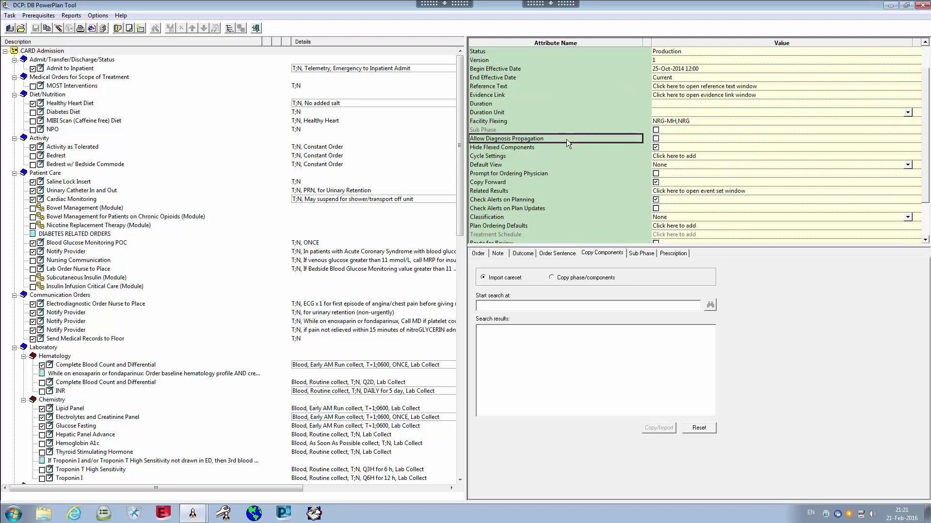
click(589, 127)
click(588, 121)
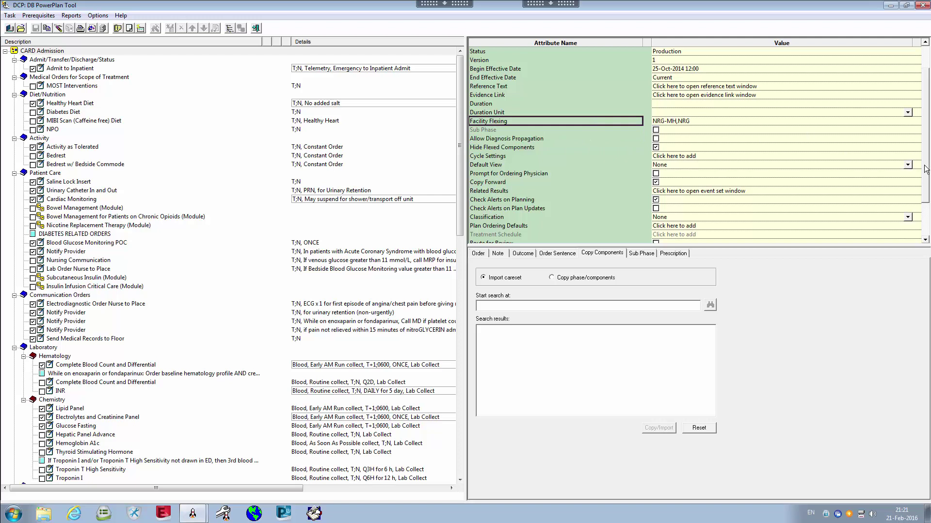
scroll(924, 164, up, 2)
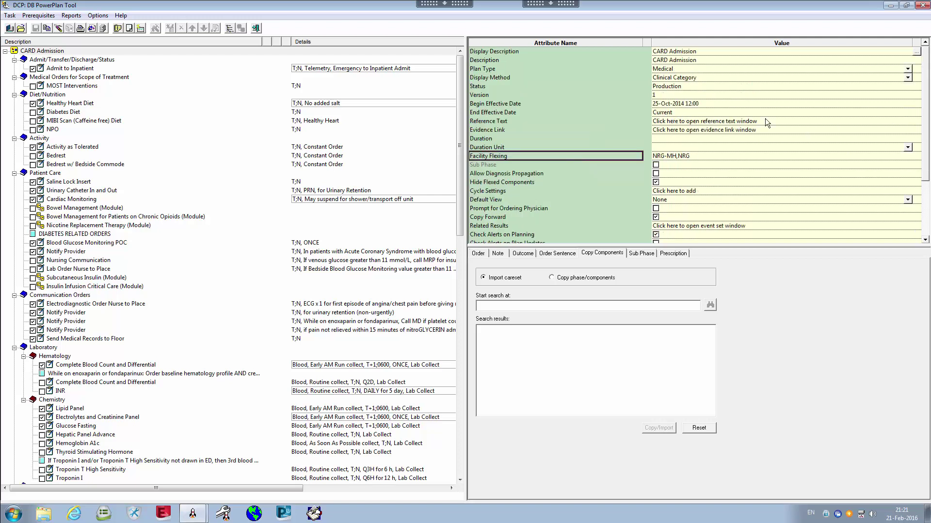
click(538, 100)
click(564, 147)
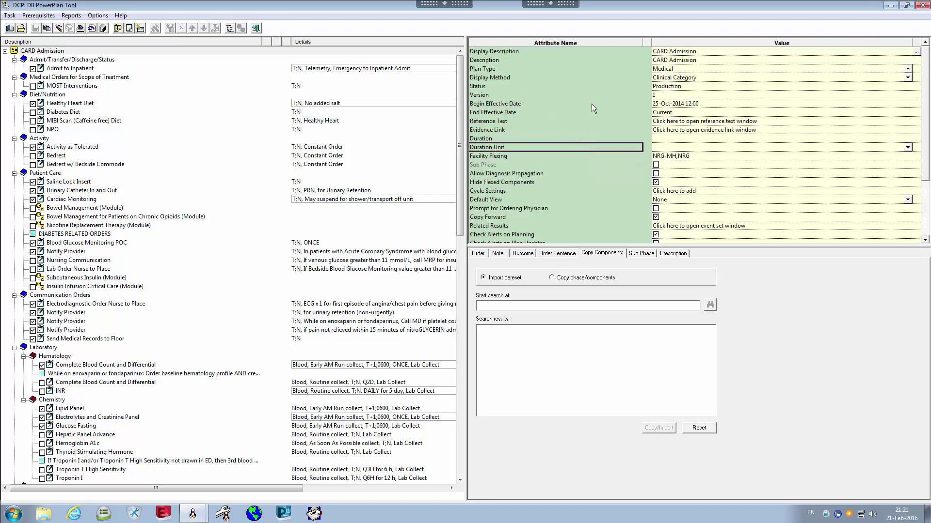
click(524, 109)
click(572, 103)
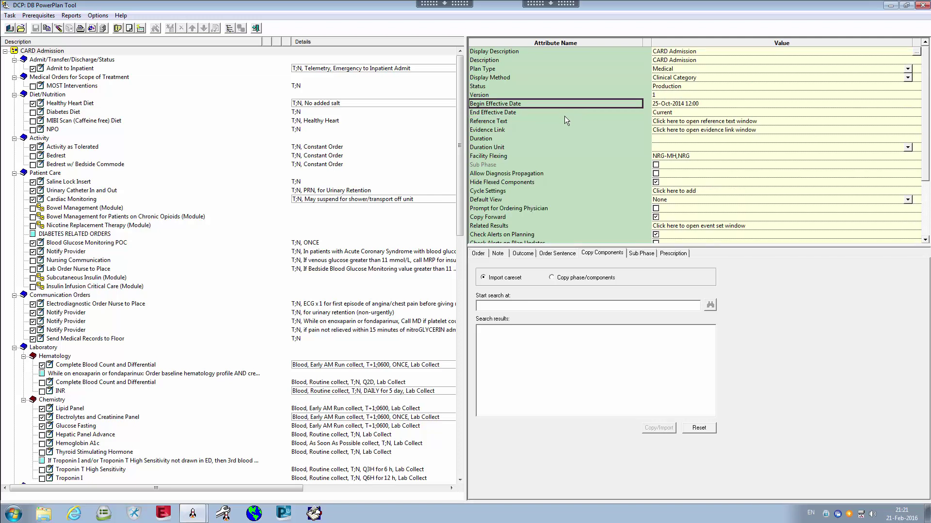
click(564, 114)
click(536, 96)
key(Up)
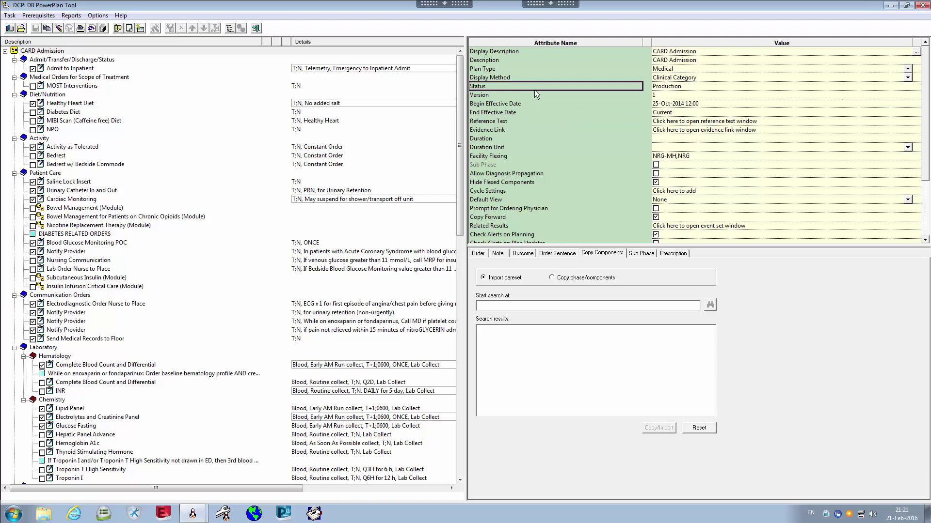
click(500, 53)
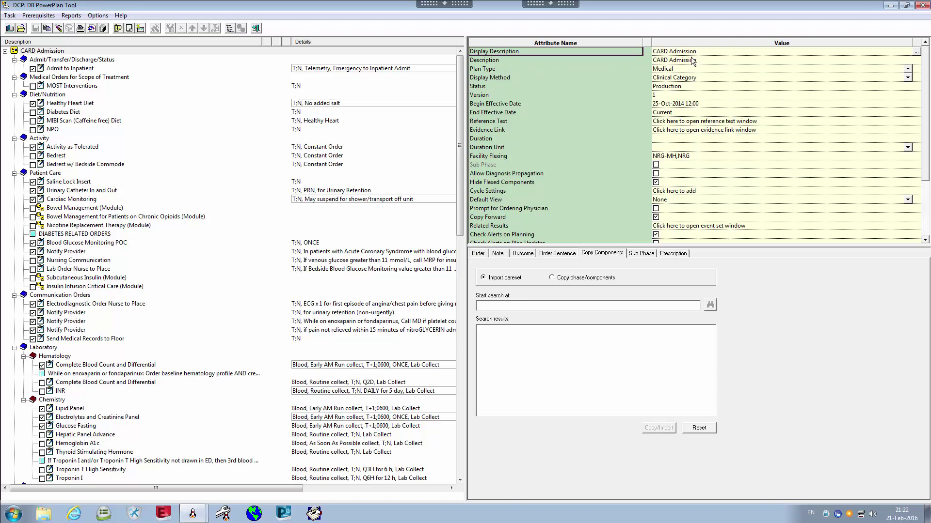
click(679, 52)
click(519, 52)
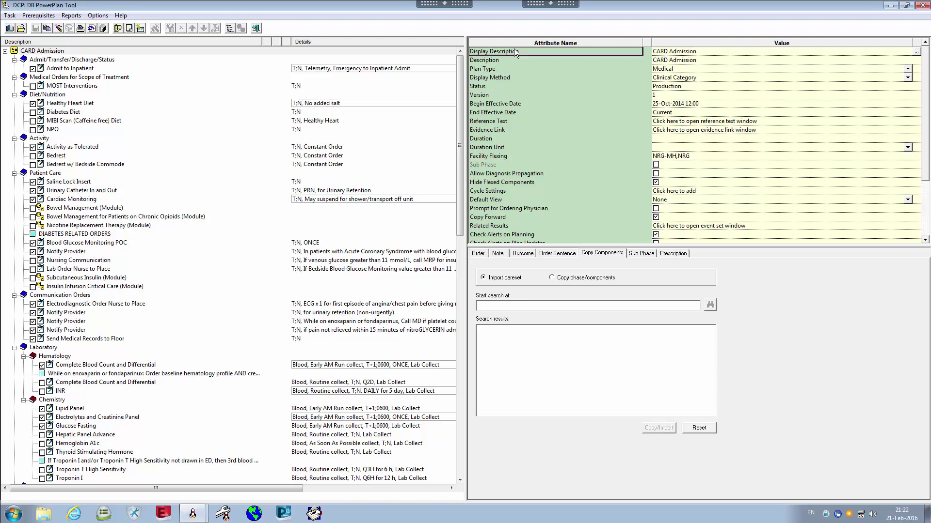
click(679, 53)
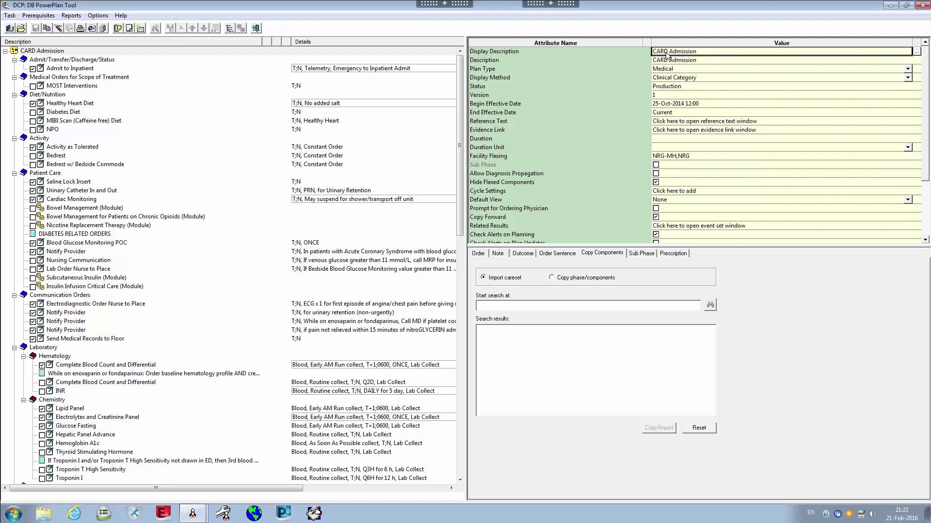
click(517, 51)
click(673, 52)
click(702, 51)
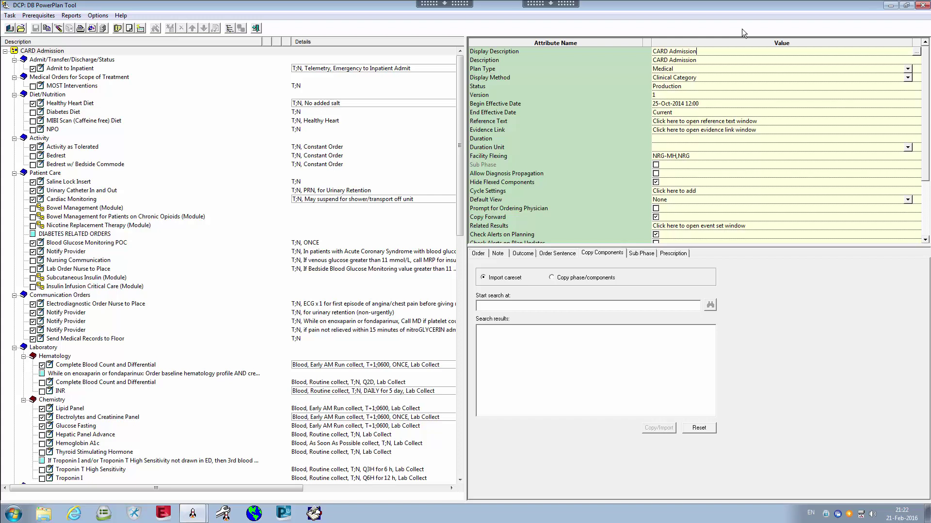
text(Adul)
key(BackSpace)
key(BackSpace)
key(BackSpace)
key(BackSpace)
key(BackSpace)
key(BackSpace)
click(580, 57)
click(597, 49)
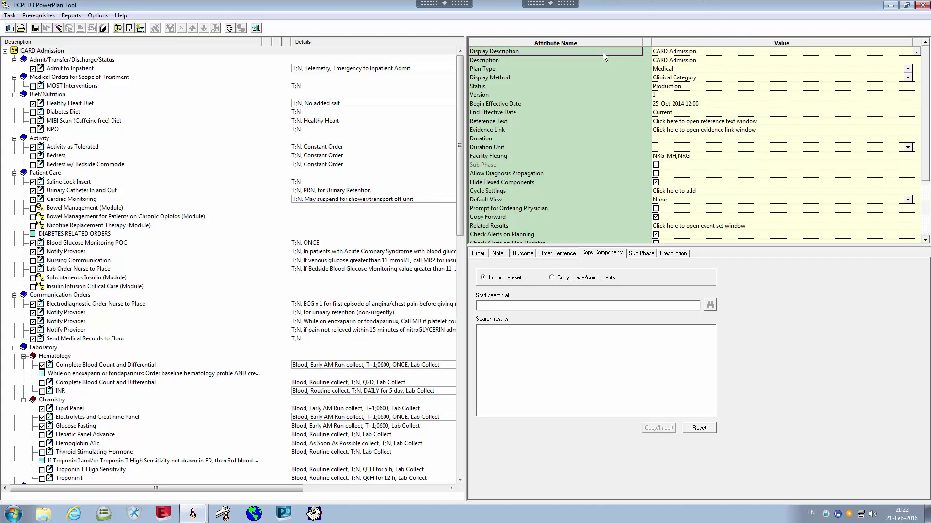
Add 'CARD Admission Adult' as a new plan synonym in Manage Plan Synonyms and confirm.
click(916, 52)
drag(505, 199, 614, 177)
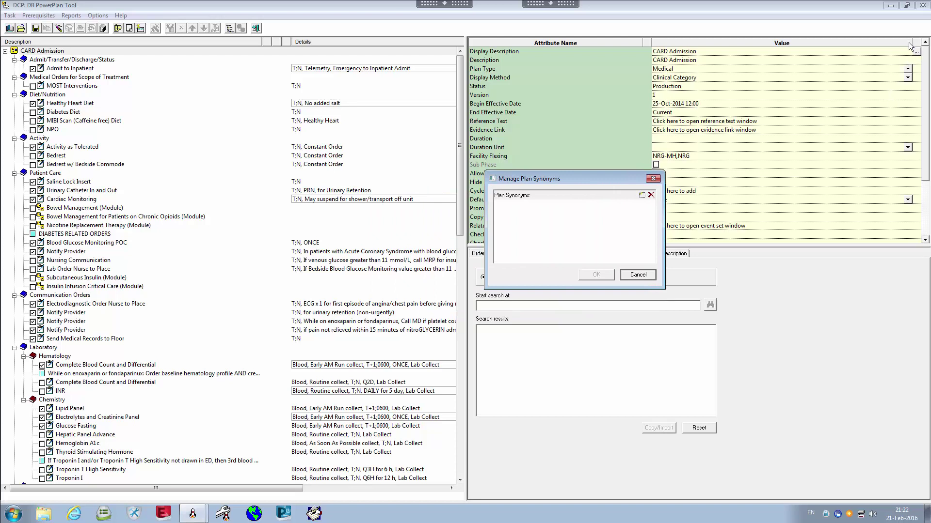
drag(601, 178, 601, 176)
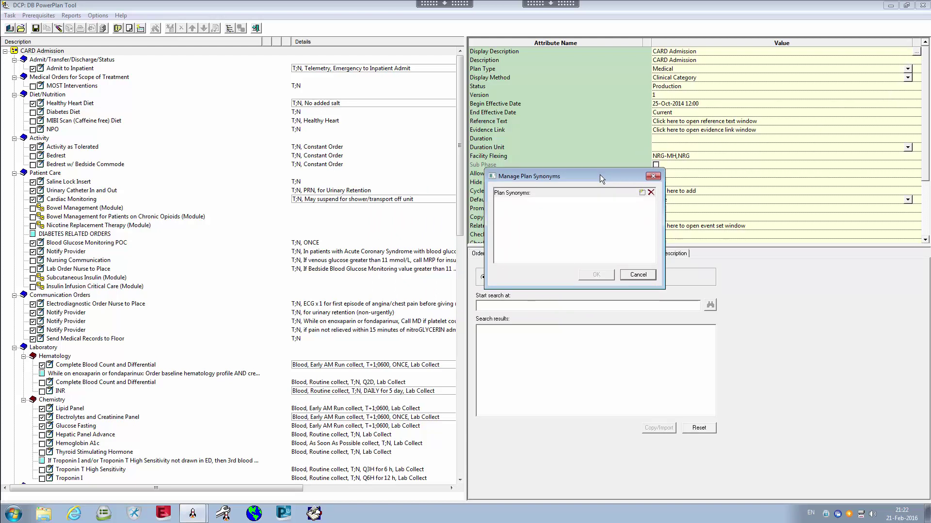
drag(515, 174, 504, 172)
mouse_move(653, 289)
mouse_down()
mouse_move(639, 283)
mouse_move(661, 293)
mouse_up()
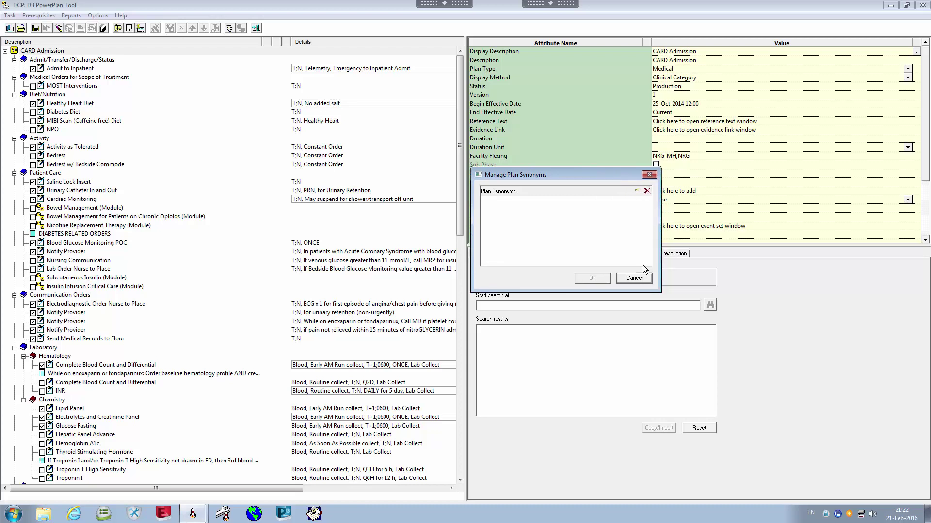
click(638, 192)
text(CAR)
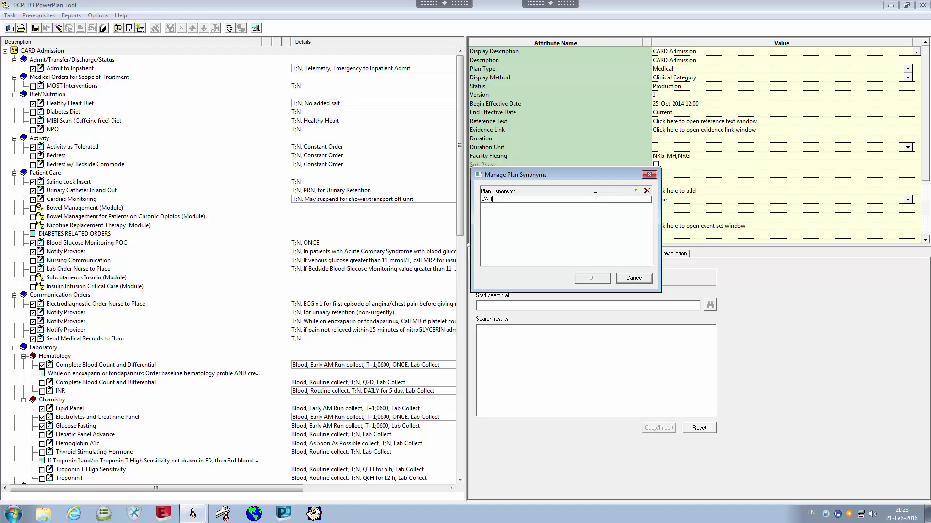
text(D)
text(Admission Adult)
click(589, 233)
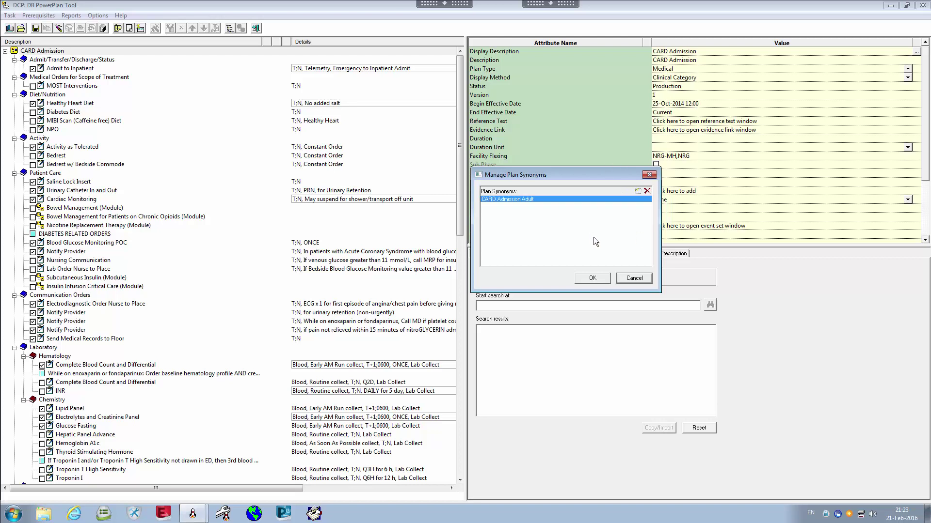
click(579, 277)
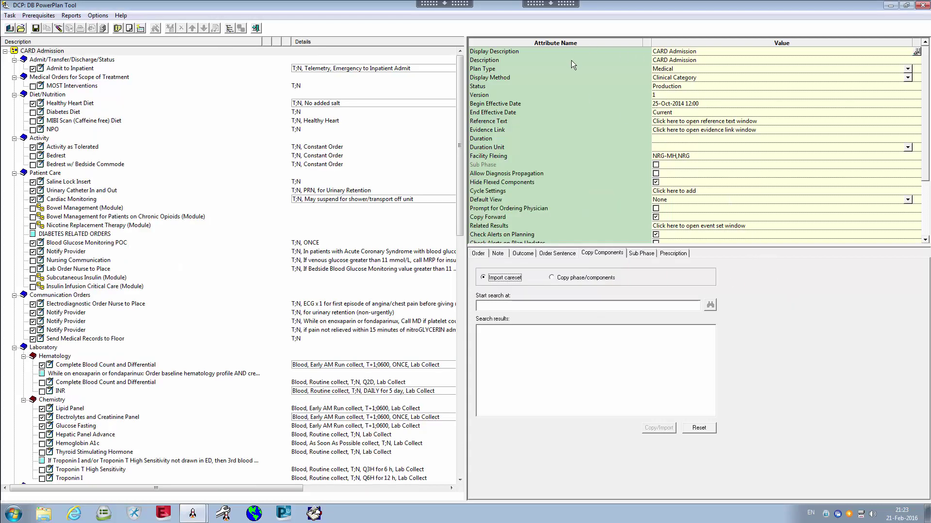
Delete the 'CARD Admission Adult' entry from the plan synonyms list and confirm.
click(917, 52)
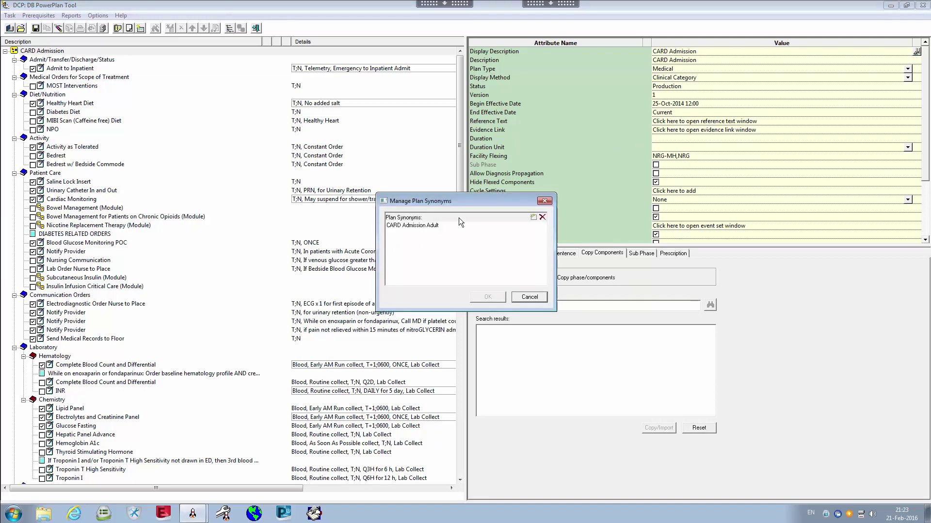
drag(469, 197, 477, 193)
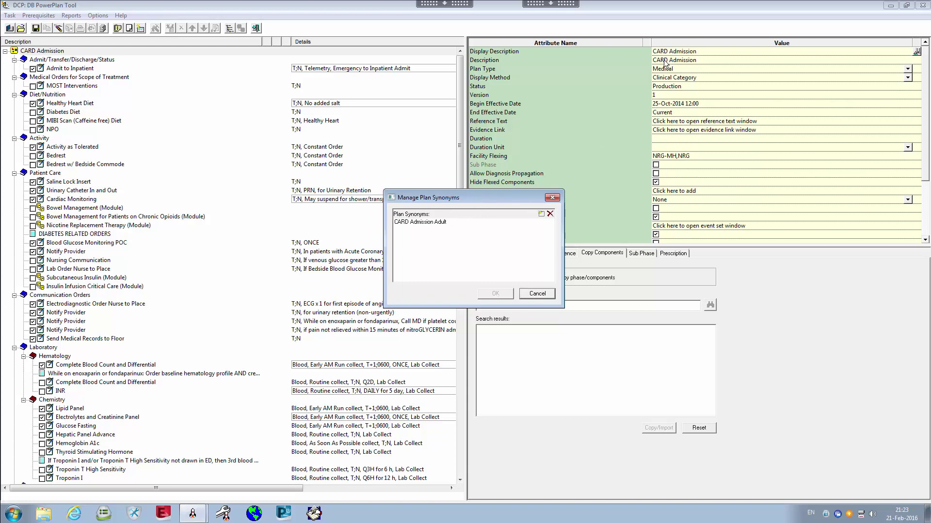
drag(440, 197, 443, 196)
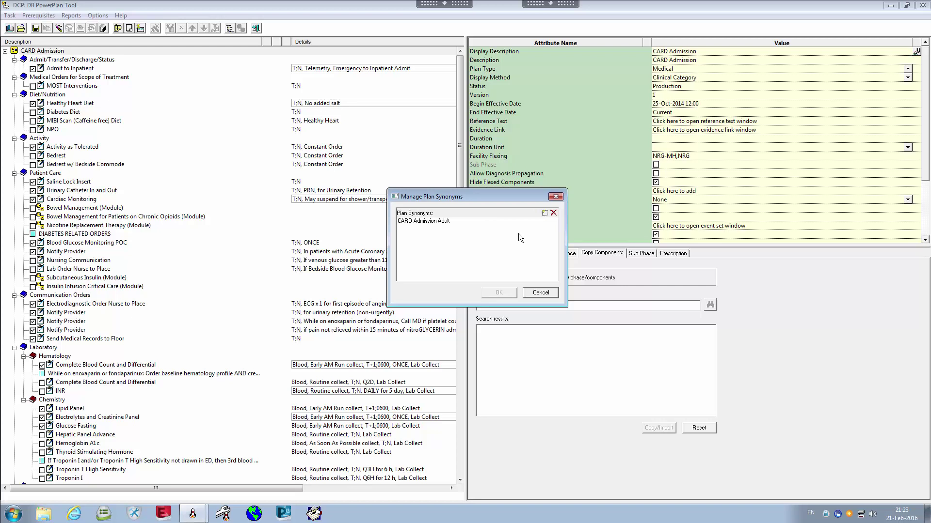
drag(522, 197, 578, 193)
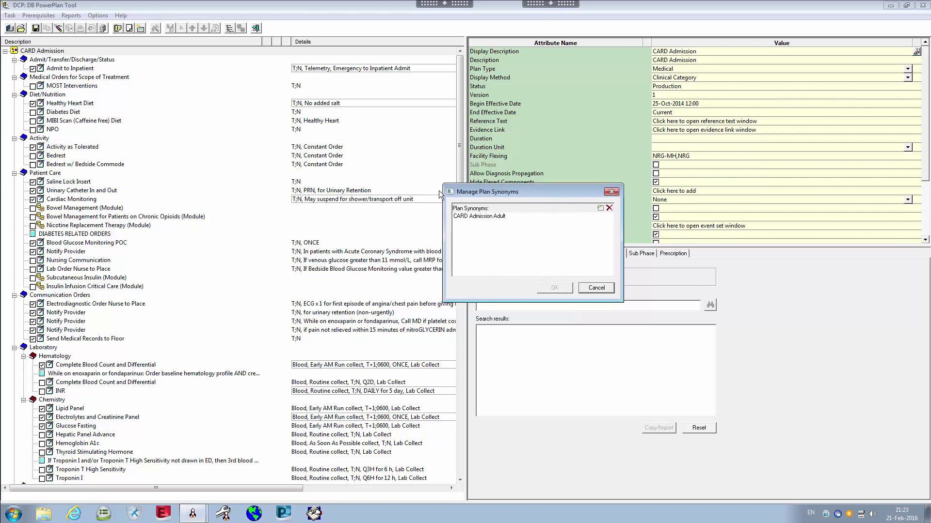
drag(492, 189, 478, 184)
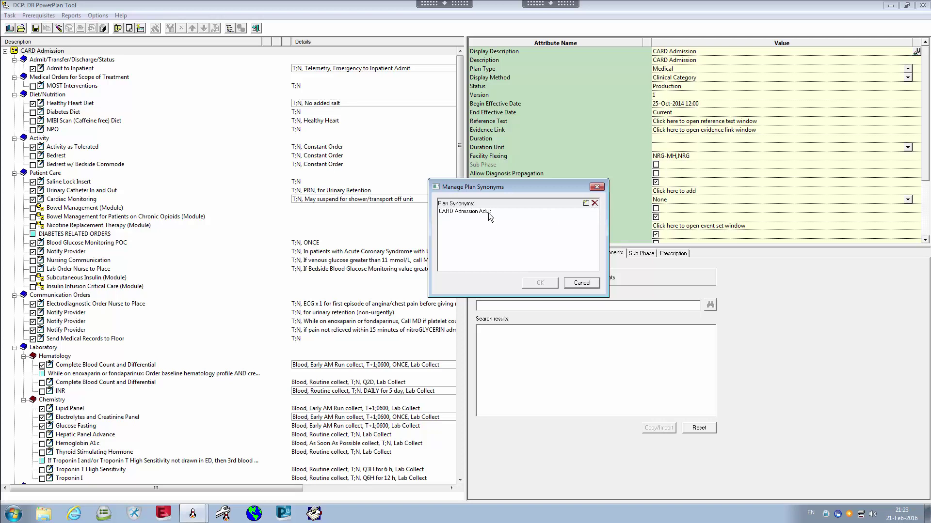
click(491, 212)
click(595, 203)
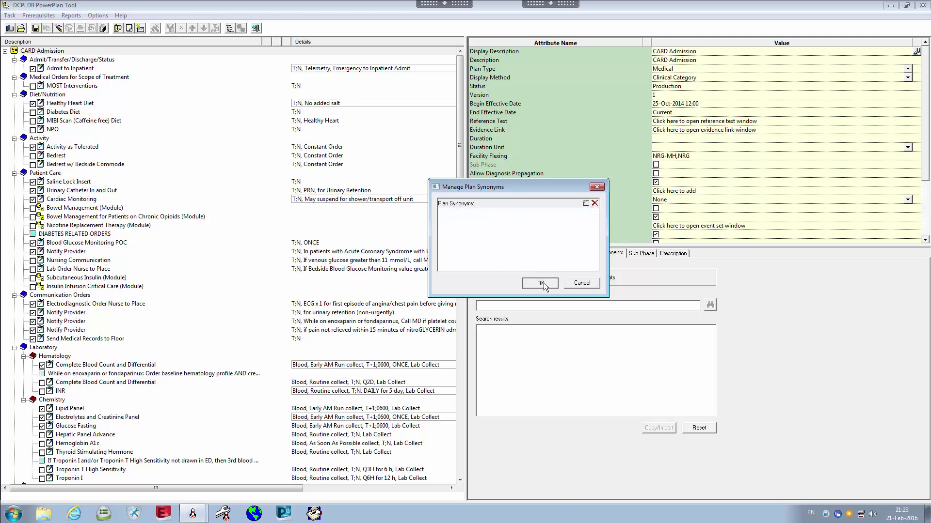
click(541, 284)
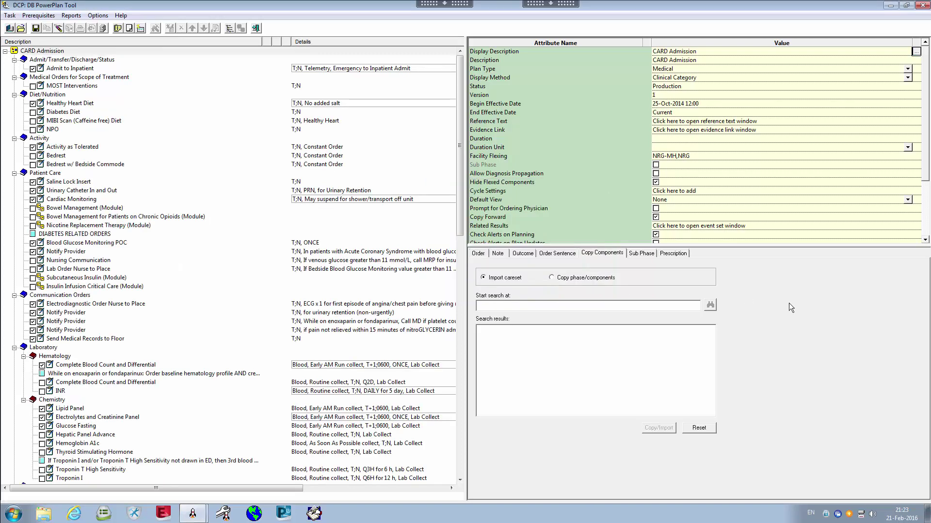
click(725, 59)
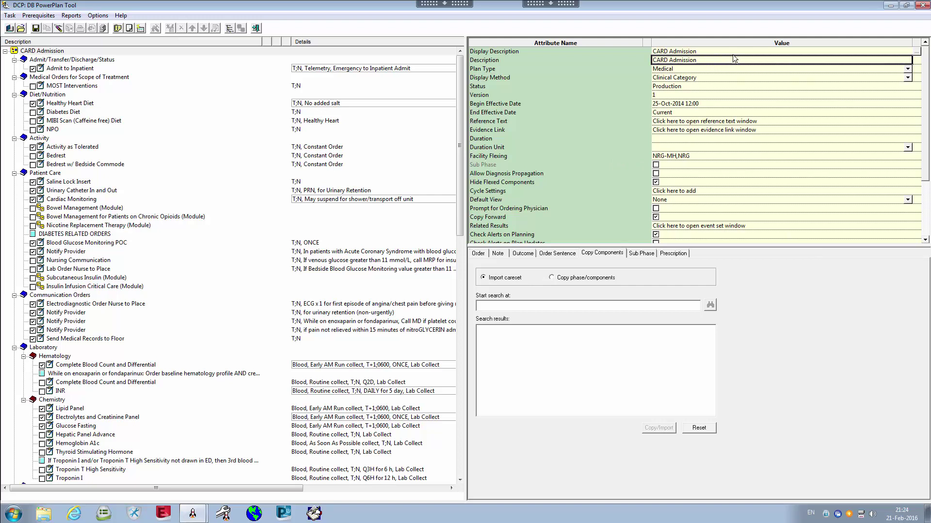
click(734, 52)
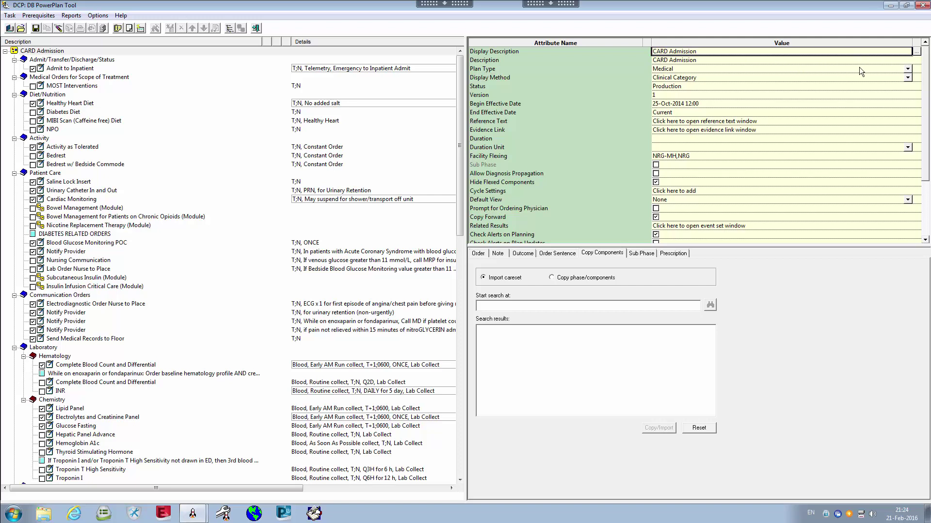
click(916, 52)
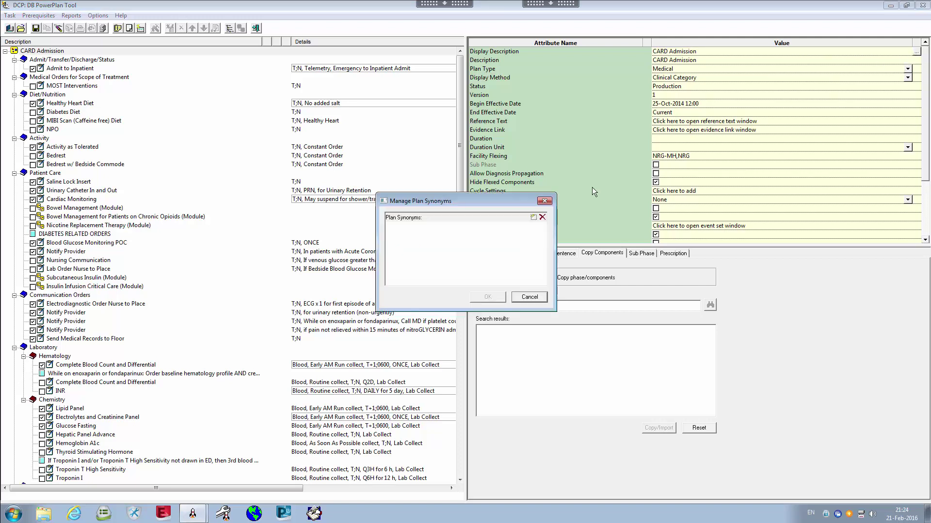
click(534, 217)
click(545, 201)
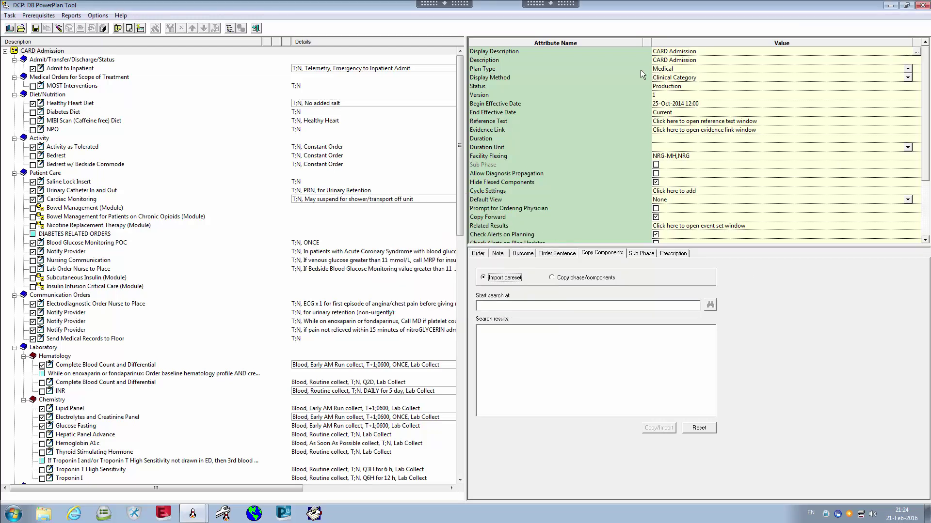
click(525, 62)
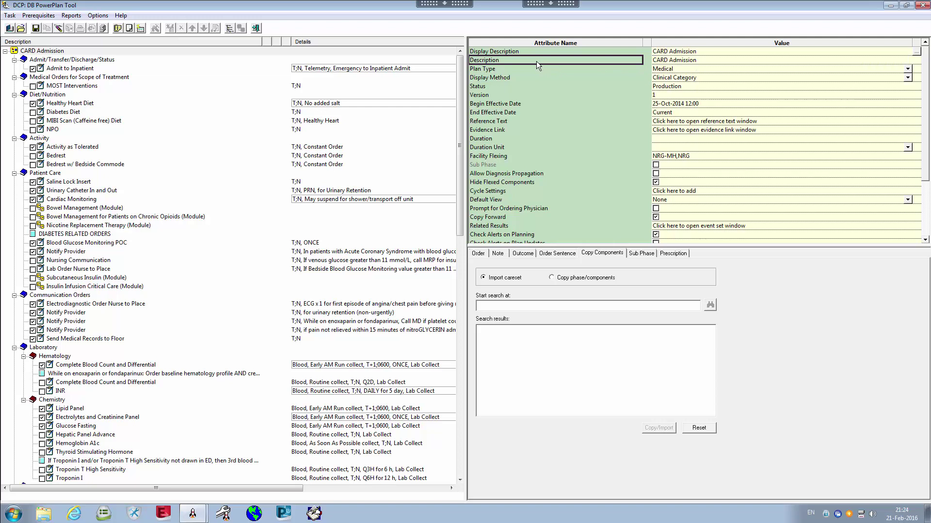
Append '111' to the plan Description so it reads 'CARD Admission111'.
click(698, 60)
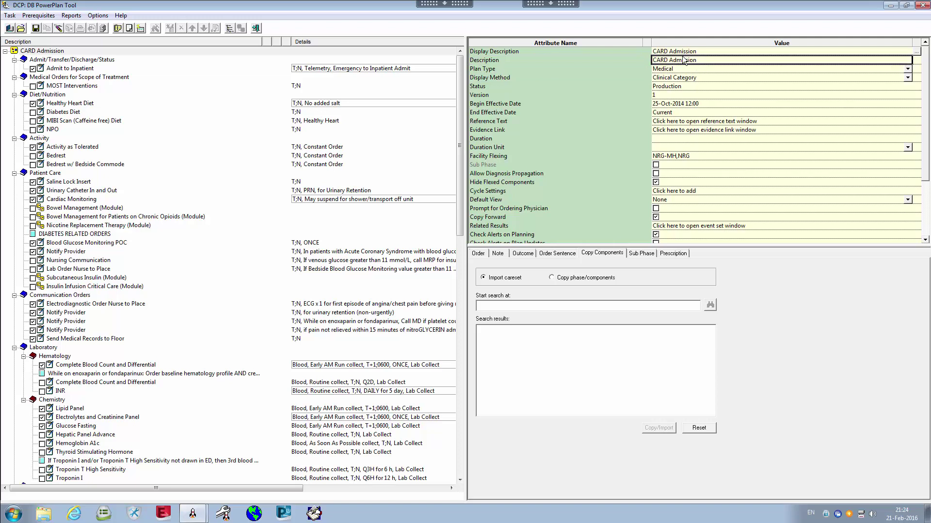
click(554, 63)
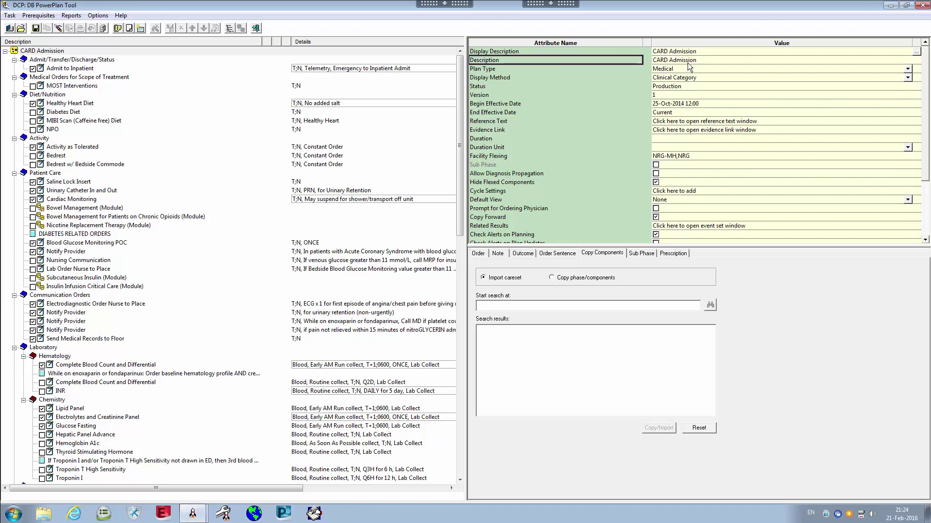
click(689, 65)
click(572, 61)
click(679, 61)
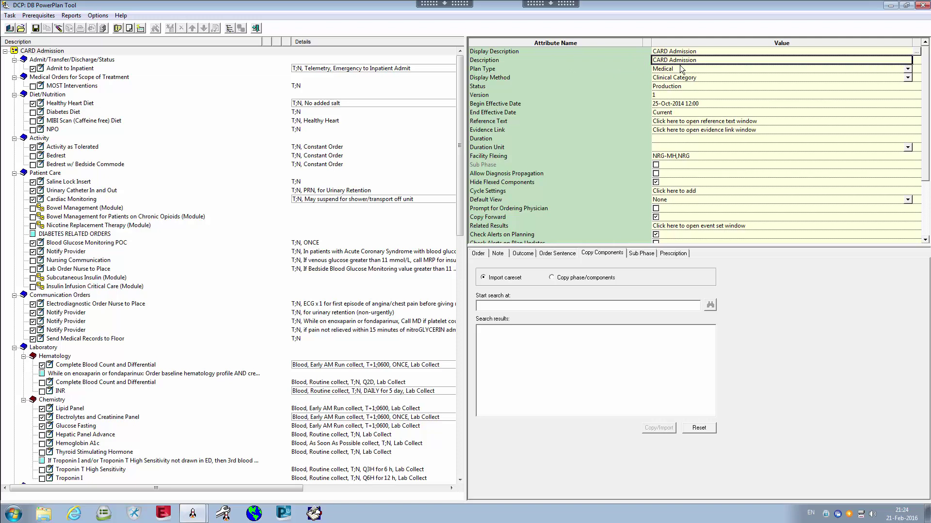
click(712, 63)
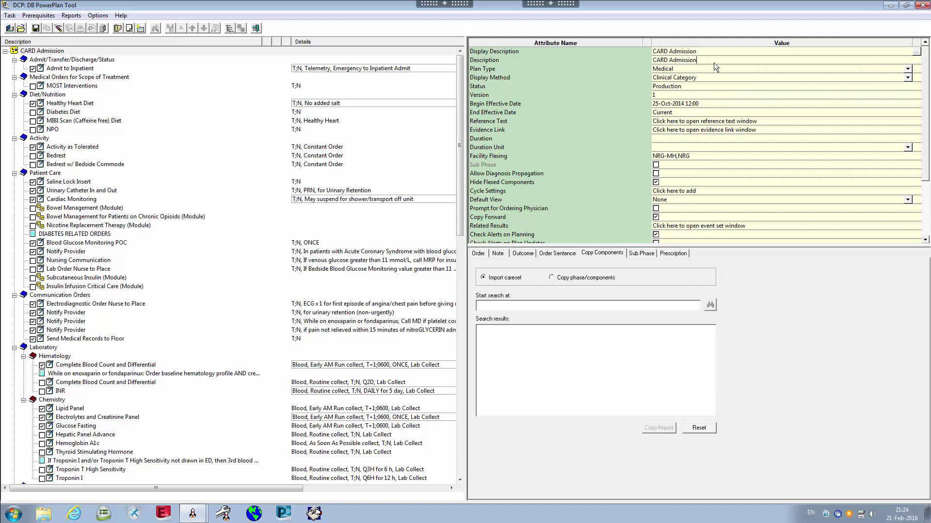
text(111)
key(Tab)
Save the plan, confirming the save prompt and dismissing the facility warning.
click(27, 28)
click(502, 352)
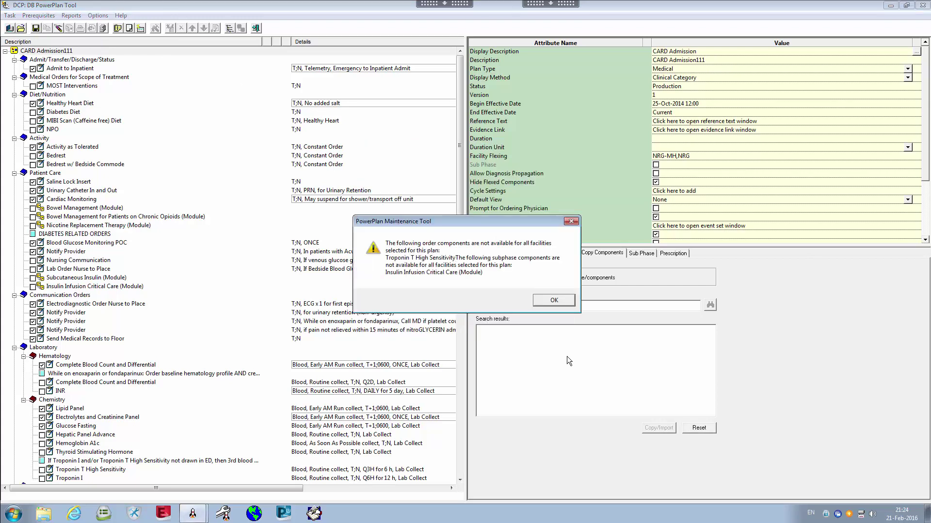
click(553, 301)
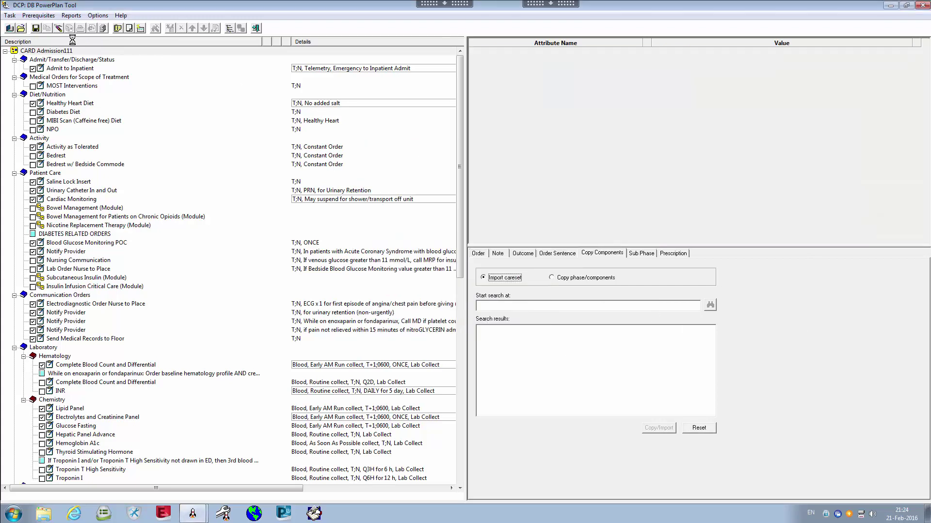
Search plans for 'card', enlarge the Plan Selection list, and open CARD Admission111.
click(21, 29)
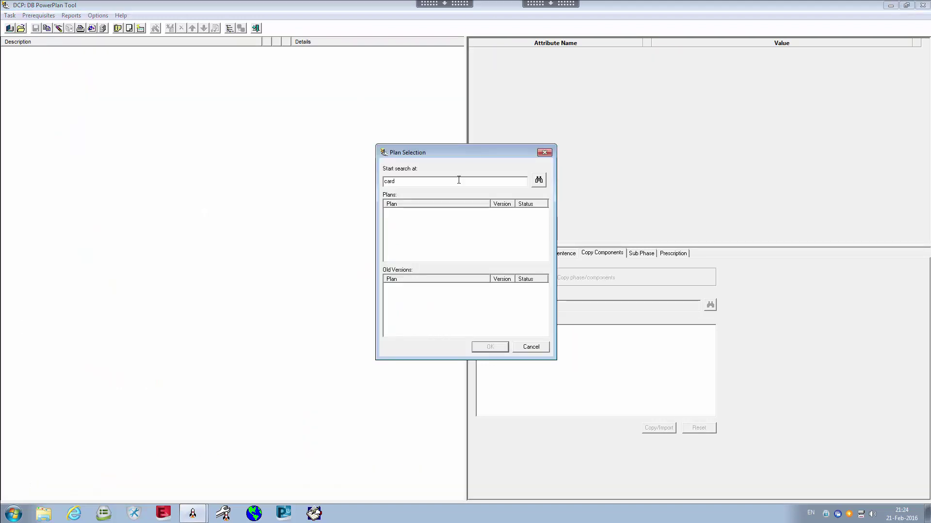
key(Return)
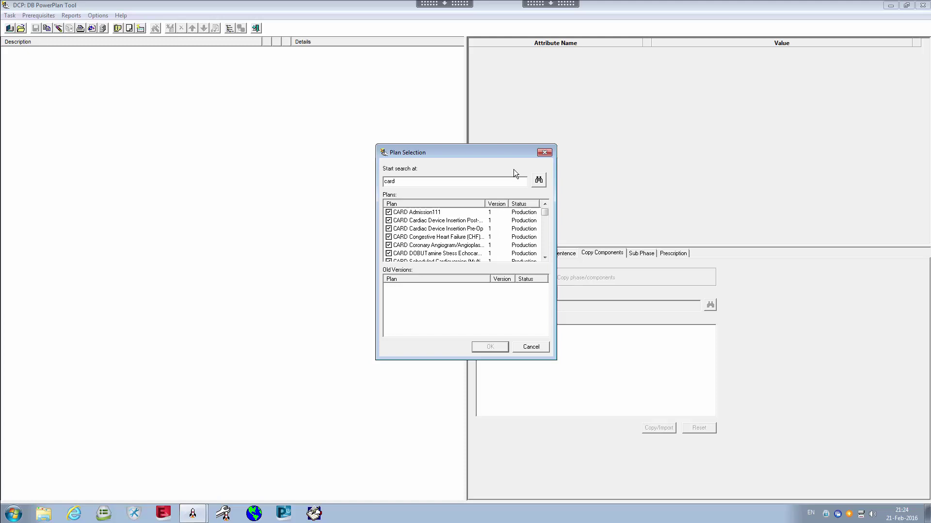
drag(555, 144, 649, 73)
drag(649, 359, 677, 456)
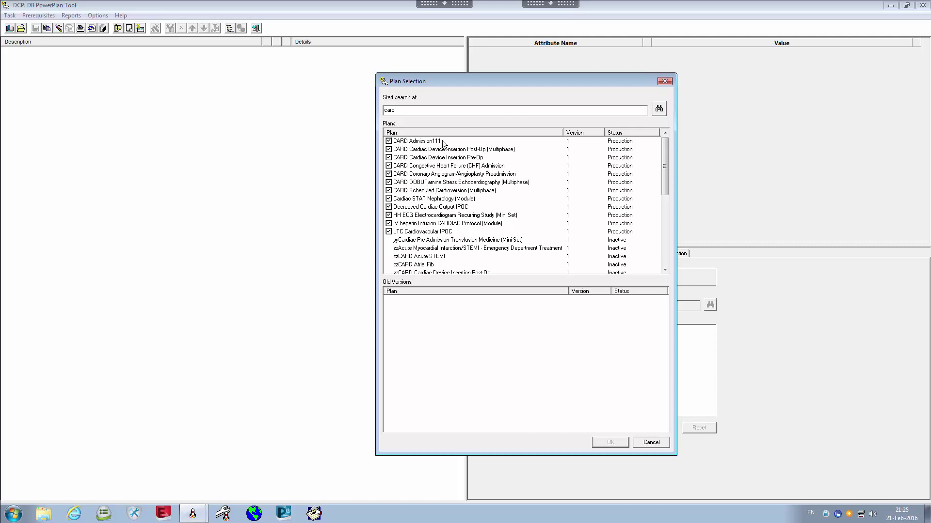
click(408, 142)
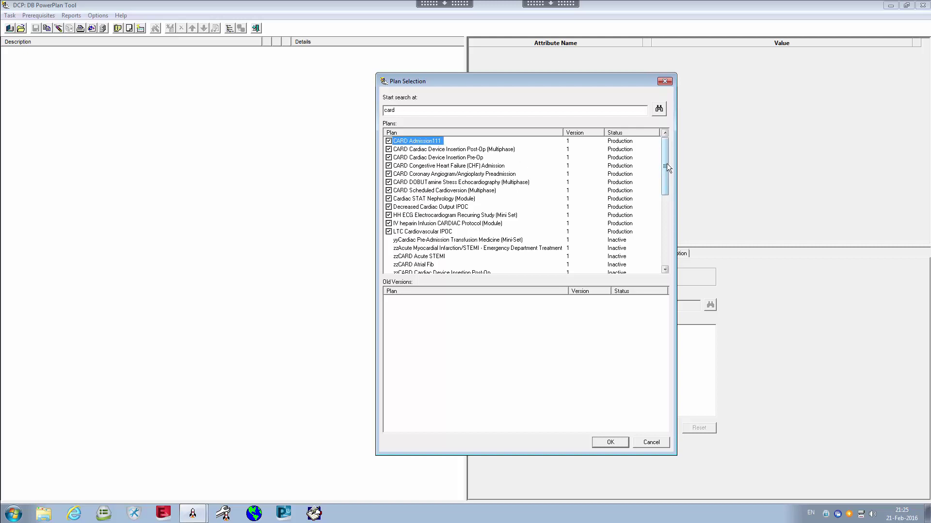
drag(667, 168, 663, 138)
drag(479, 82, 392, 85)
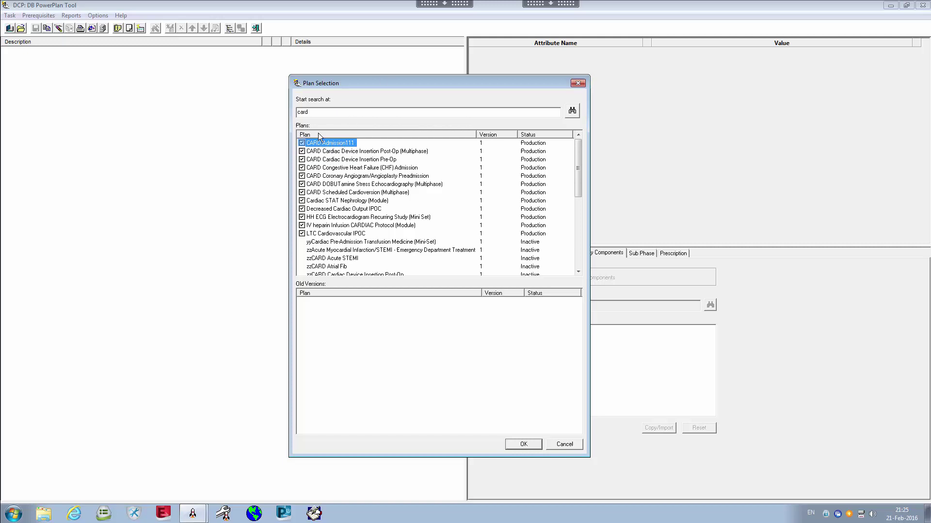
double_click(342, 143)
Dismiss the facility warning and trim the Description back to 'CARD Admission'.
click(553, 300)
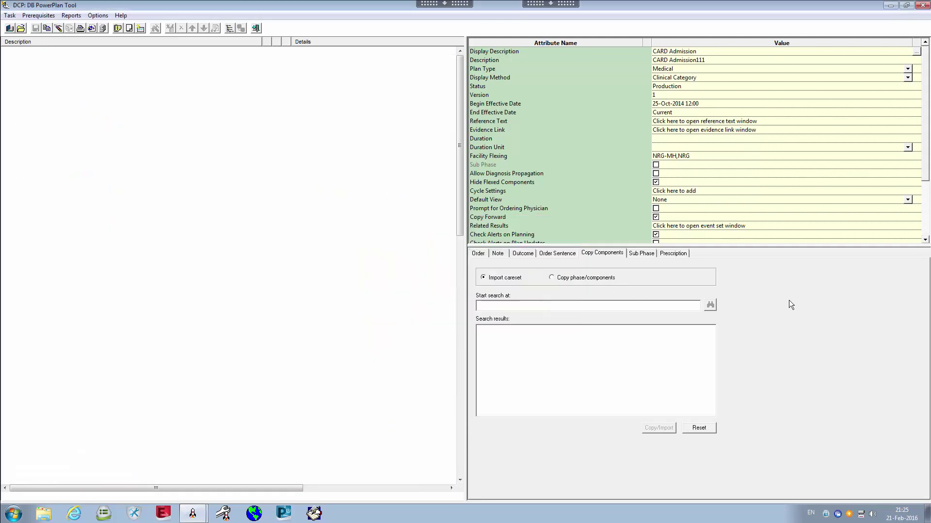
click(725, 61)
click(762, 56)
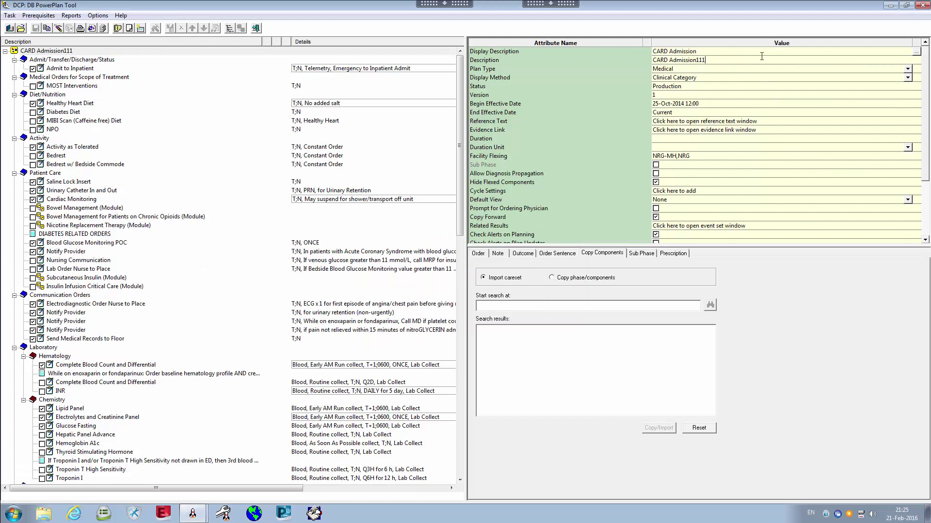
key(BackSpace)
key(BackSpace)
key(BackSpace)
key(Tab)
Save the plan with 'No' for requiring users to recreate favorites.
click(35, 28)
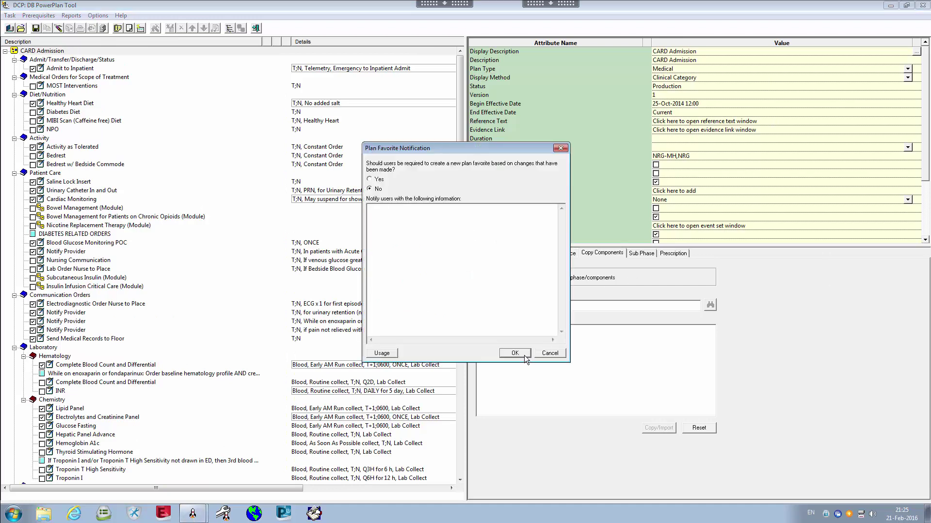
click(524, 356)
key(Return)
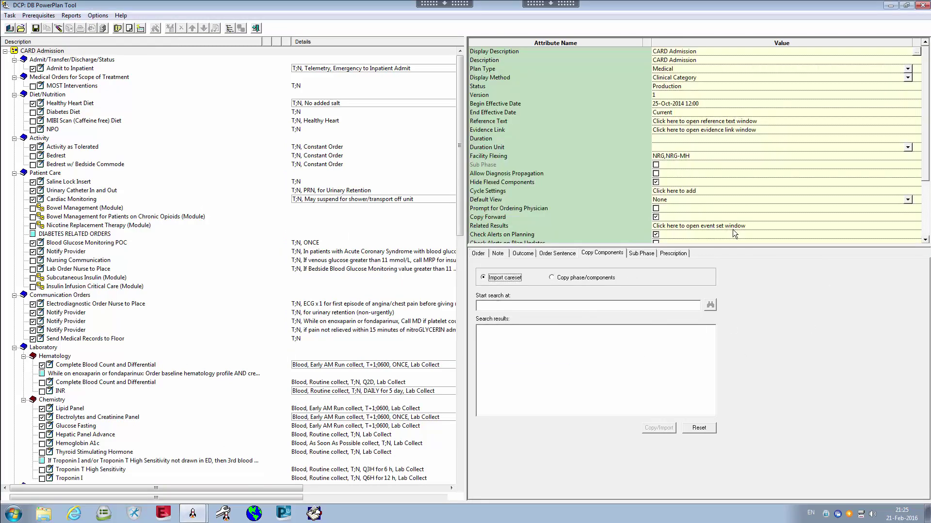
Check that Display Description and Description both read 'CARD Admission'.
click(481, 54)
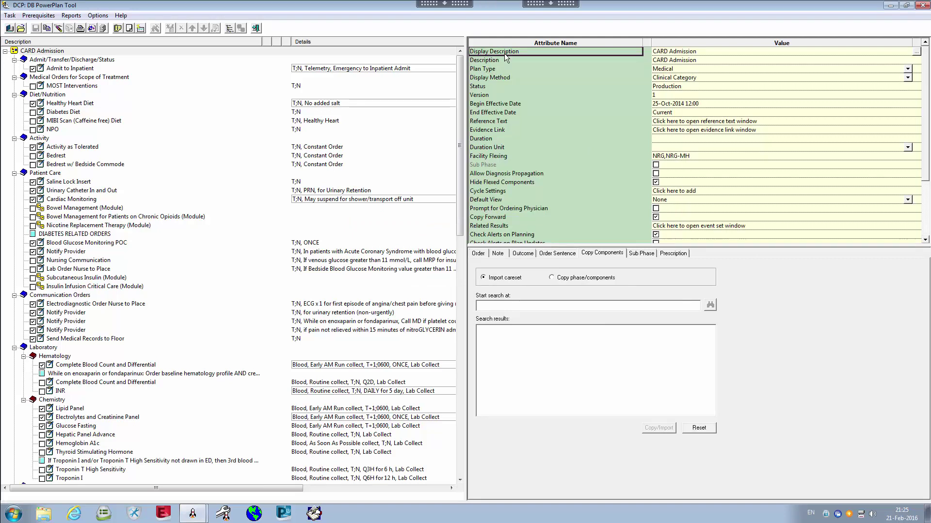
click(670, 55)
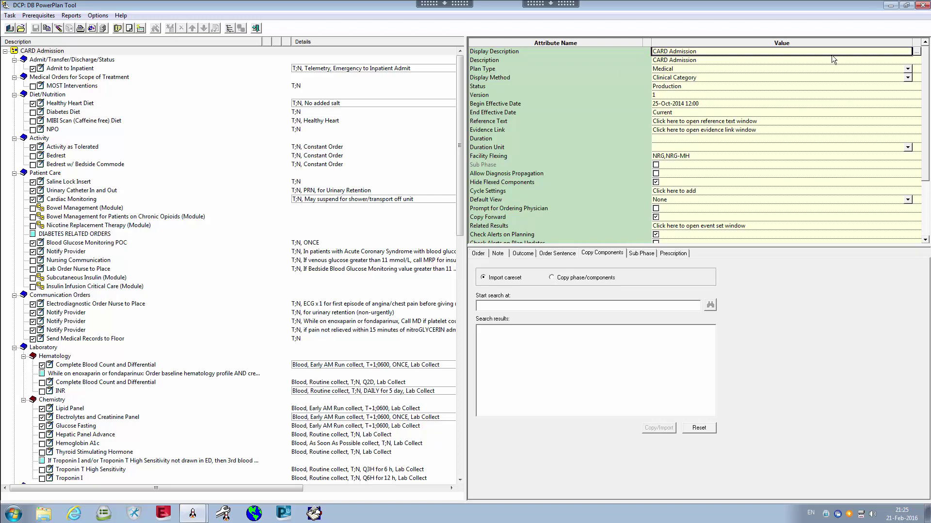
click(508, 61)
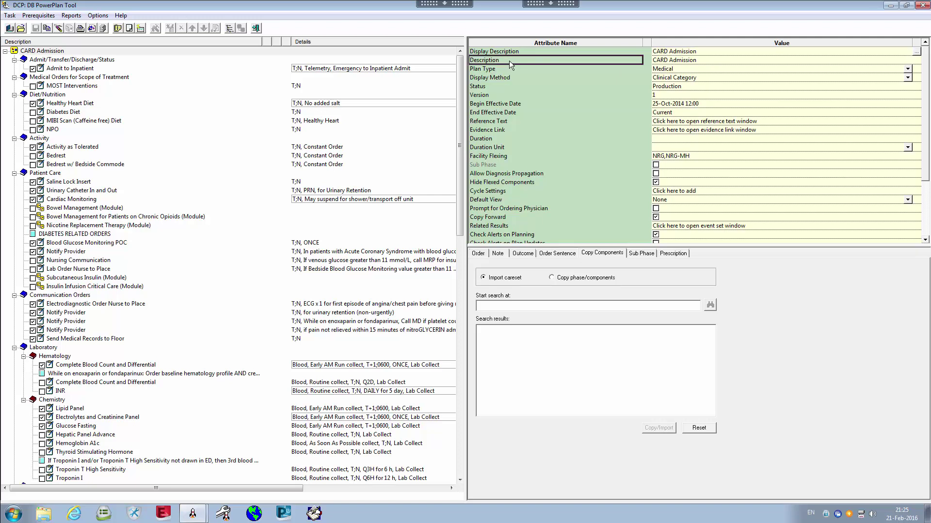
click(690, 59)
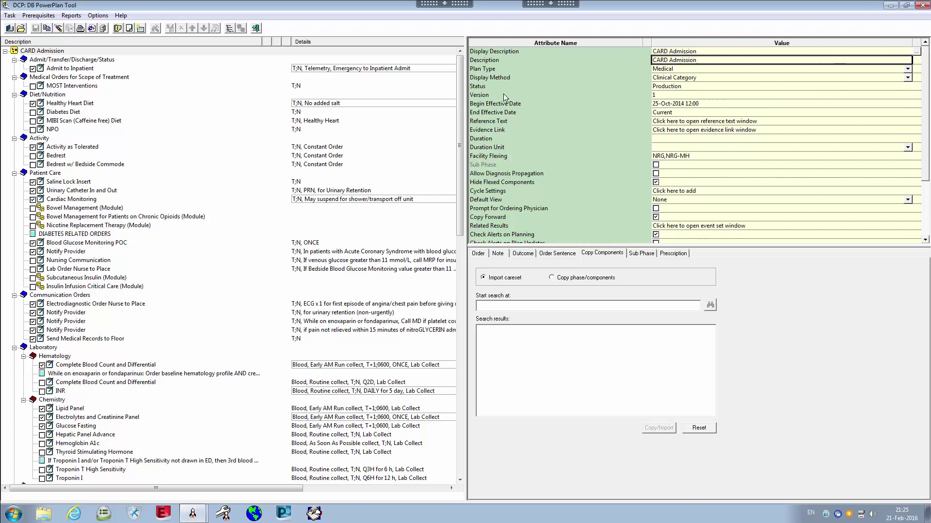
click(484, 62)
click(485, 73)
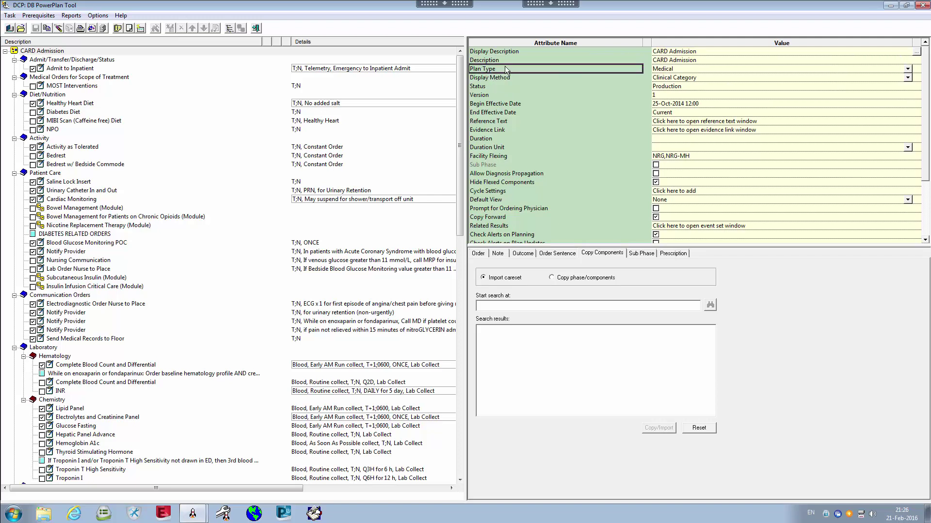
click(698, 70)
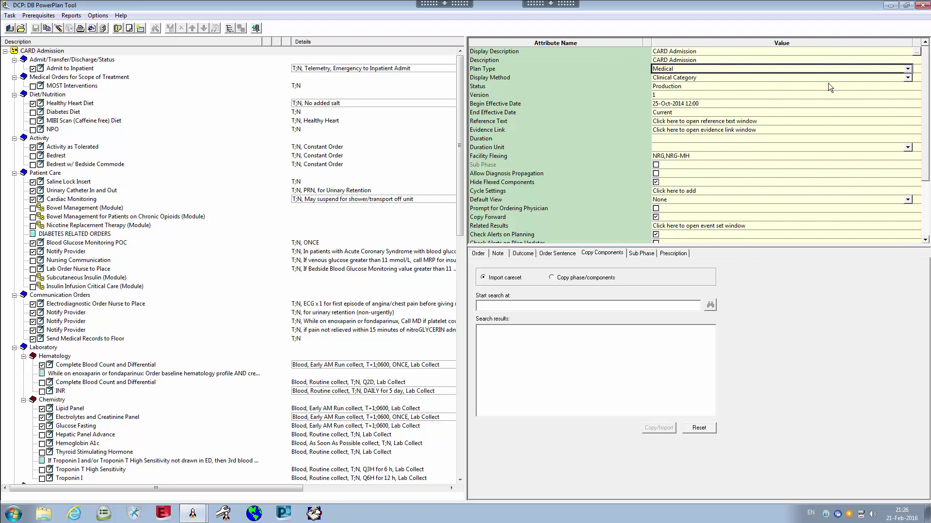
click(908, 69)
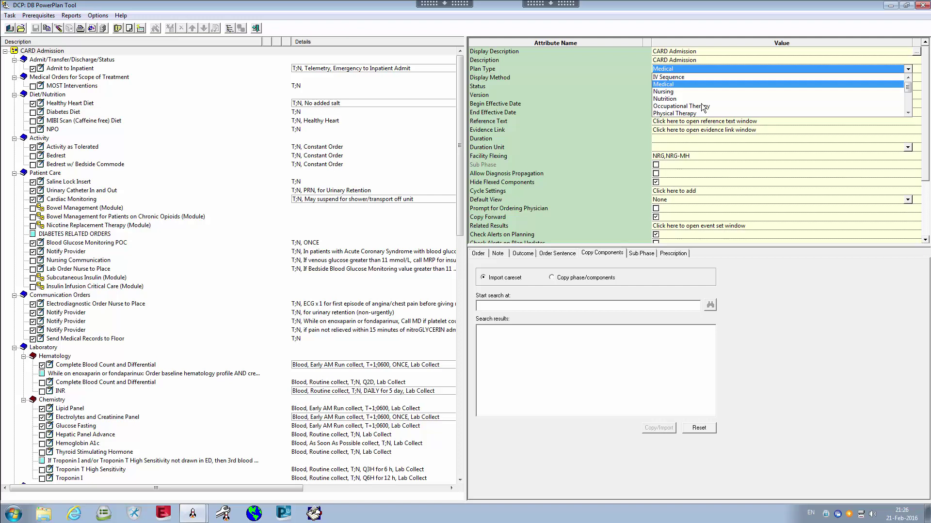
mouse_move(910, 94)
mouse_down()
mouse_move(911, 109)
mouse_move(905, 93)
mouse_up()
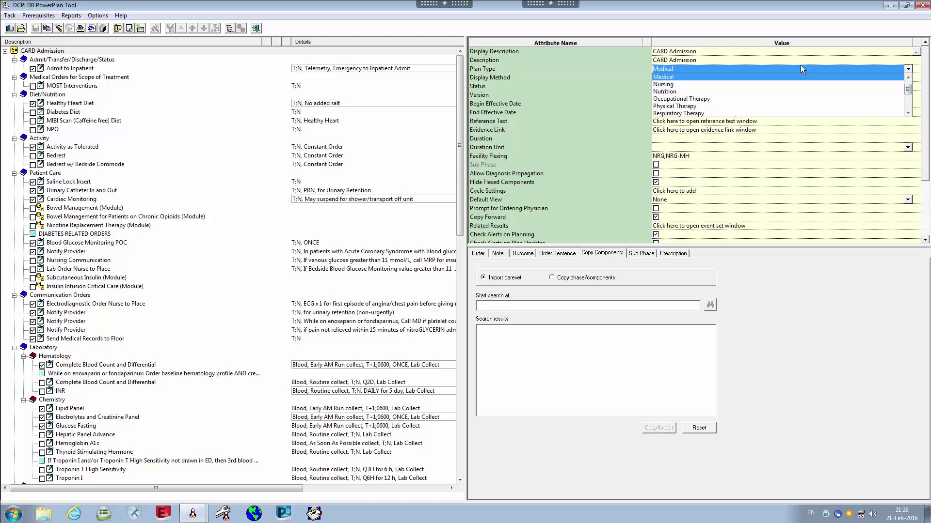
scroll(897, 106, down, 2)
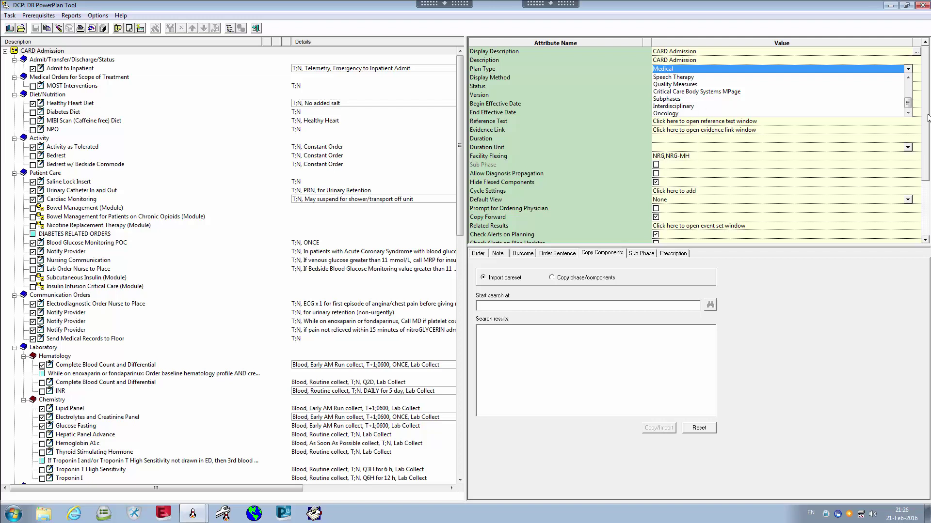
scroll(913, 100, up, 1)
scroll(913, 100, up, 2)
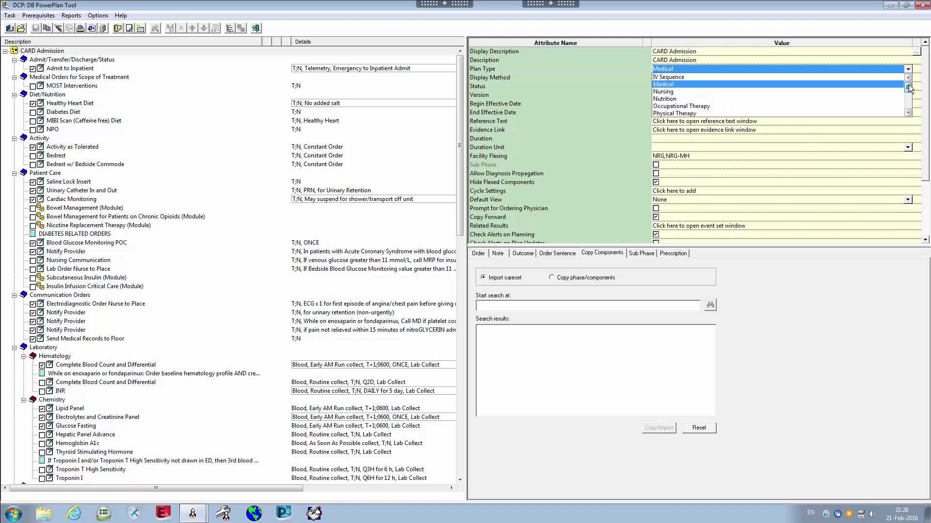
click(758, 26)
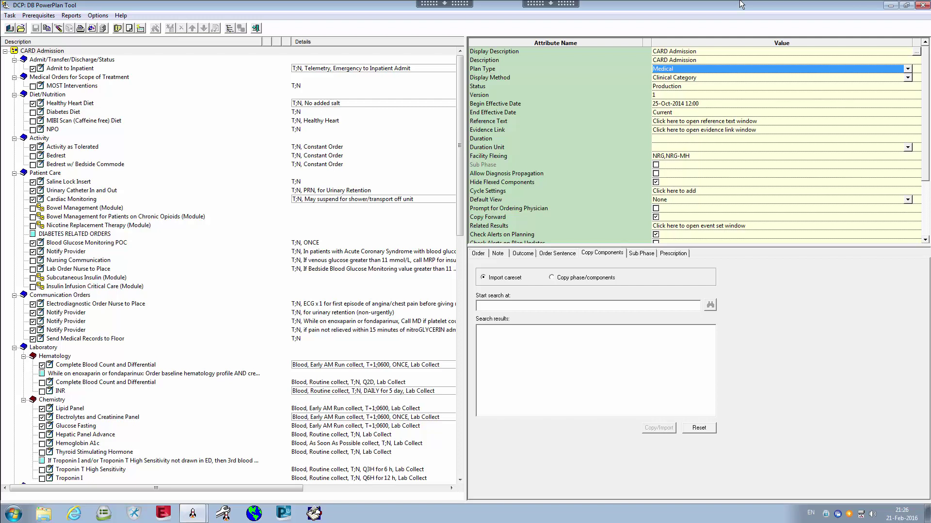
click(907, 70)
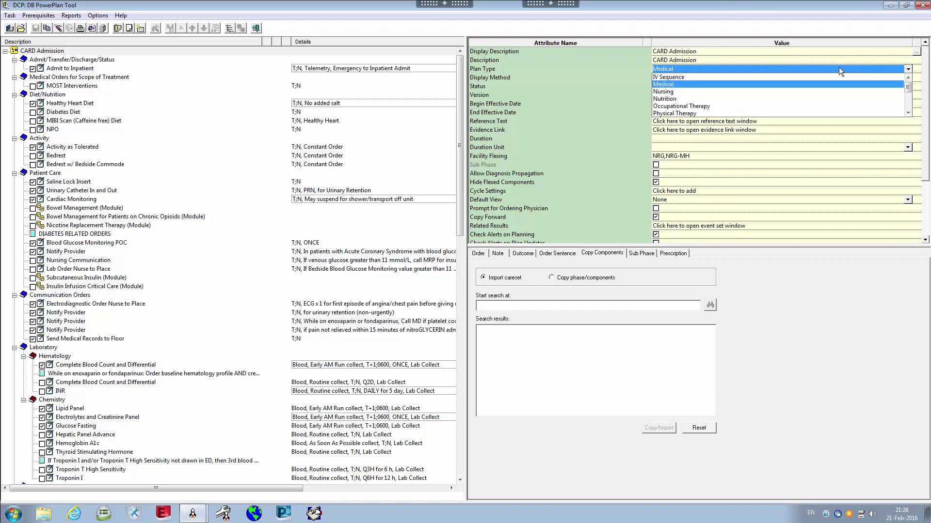
click(925, 72)
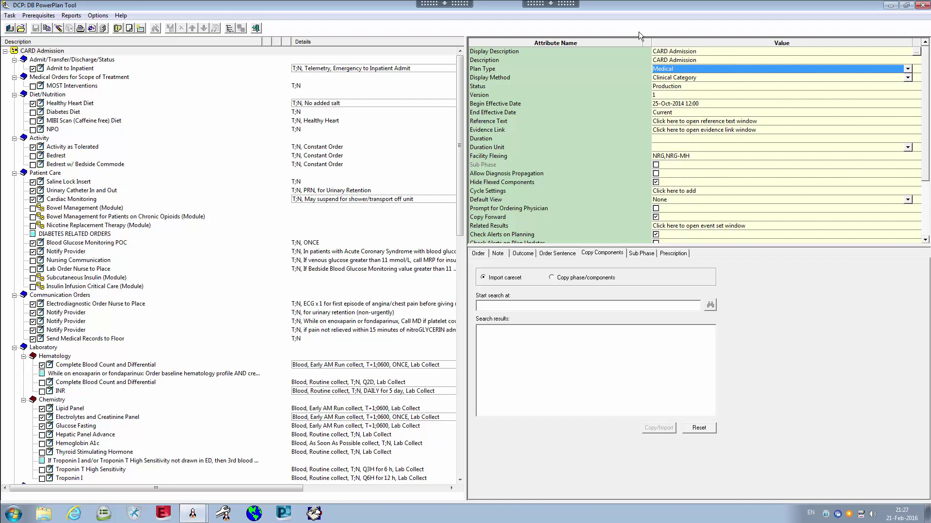
Review the Display Method, Status and Medical Plan Type attributes, then list the display methods.
click(561, 79)
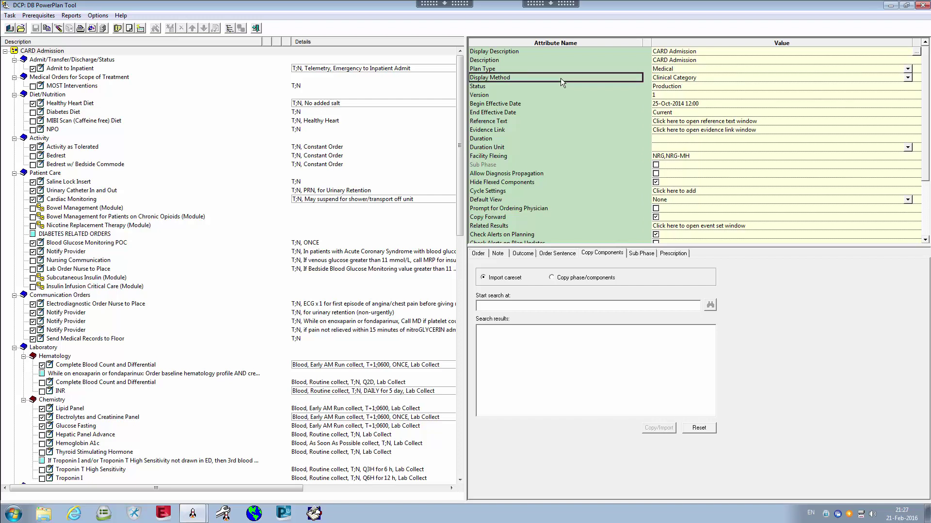
click(559, 86)
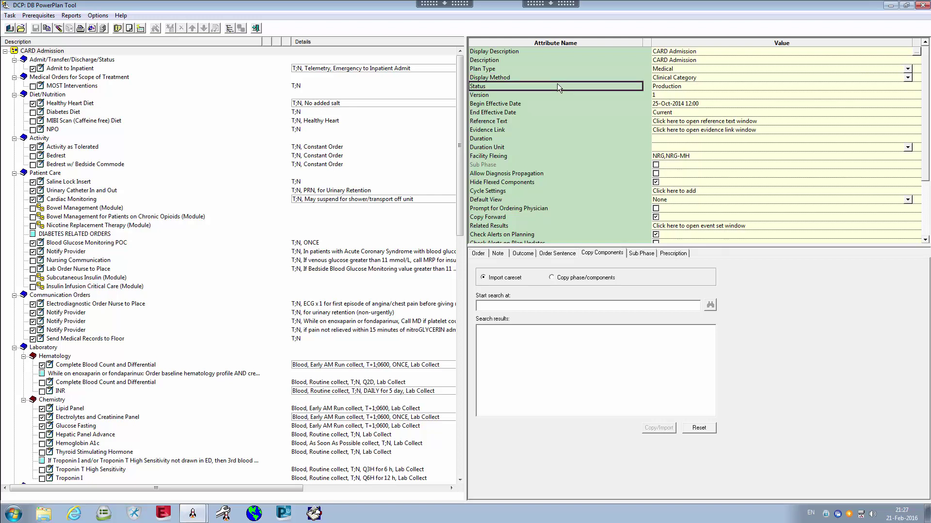
click(559, 77)
click(691, 70)
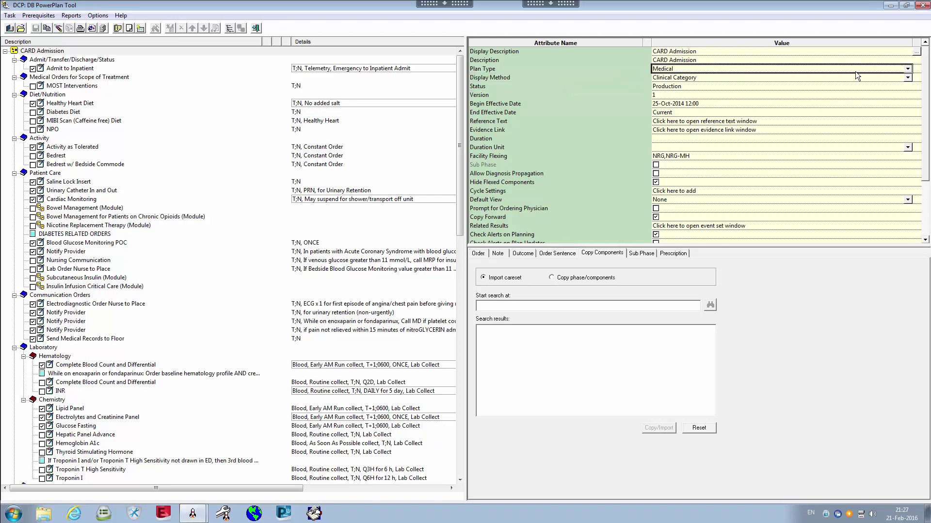
click(604, 69)
click(689, 71)
click(558, 77)
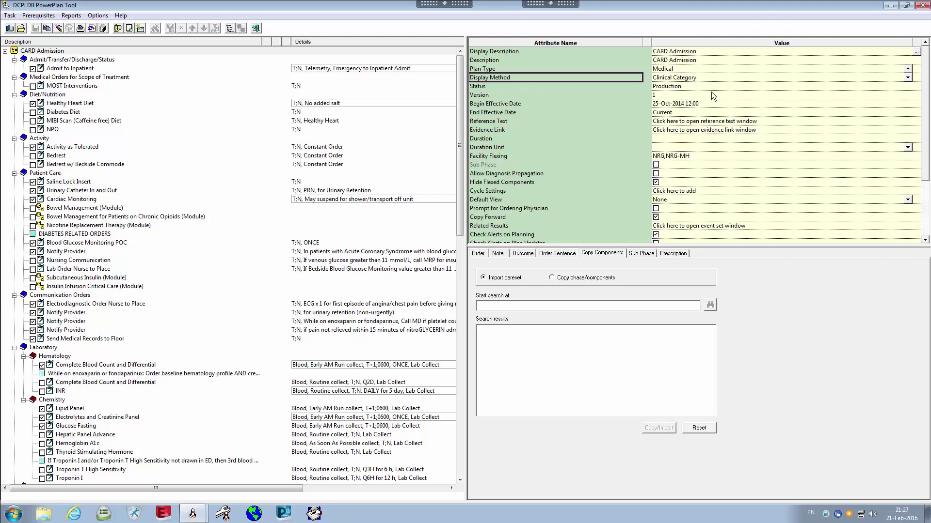
click(912, 79)
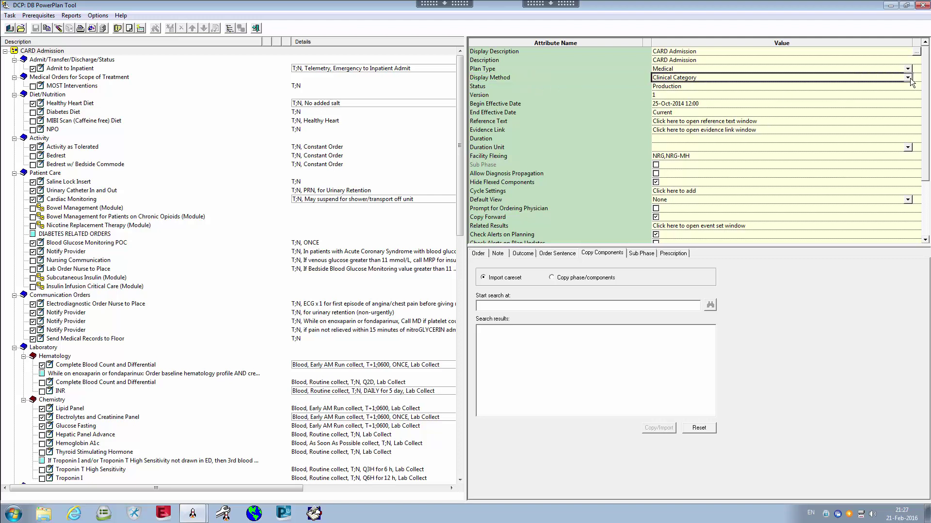
click(908, 77)
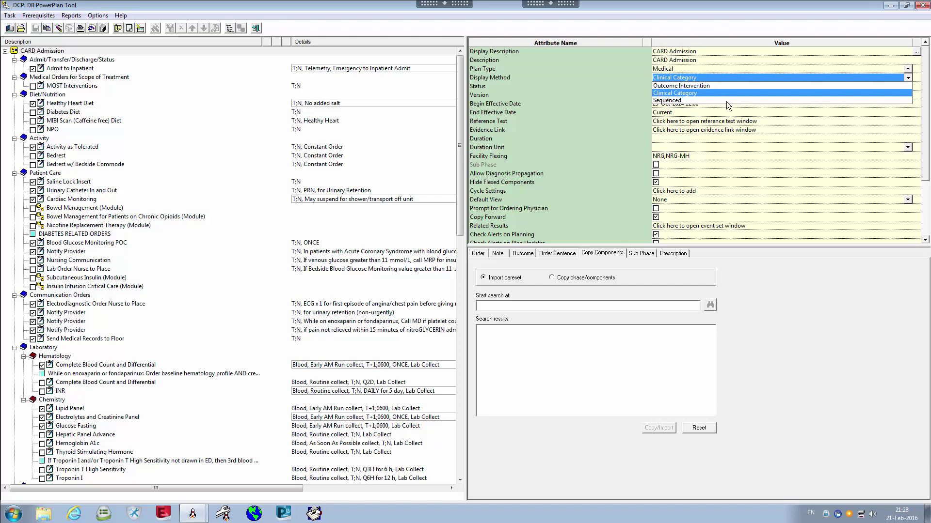
Select the Admit/Transfer/Discharge/Status, Patient Care, Laboratory and Diagnostic Imaging categories to view their attributes.
click(37, 60)
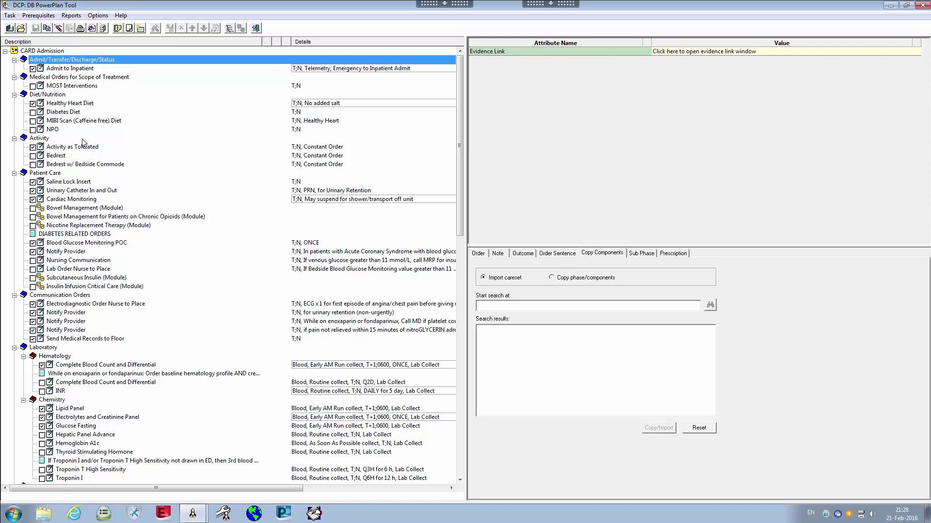
click(63, 175)
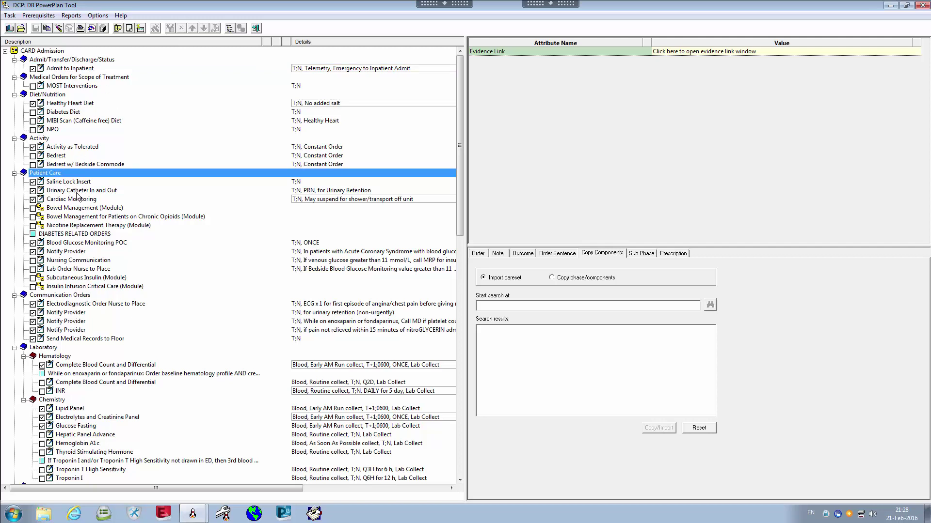
click(55, 349)
scroll(56, 352, down, 2)
click(63, 435)
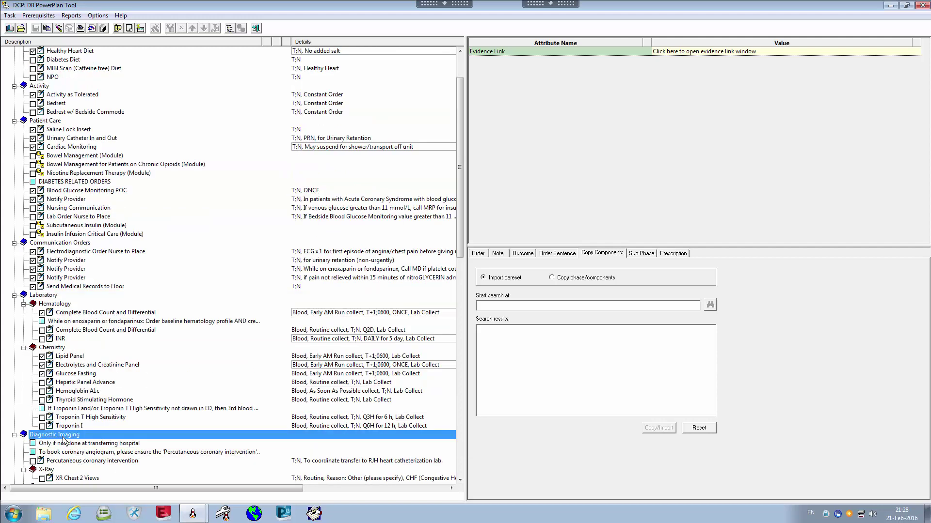
scroll(152, 437, up, 2)
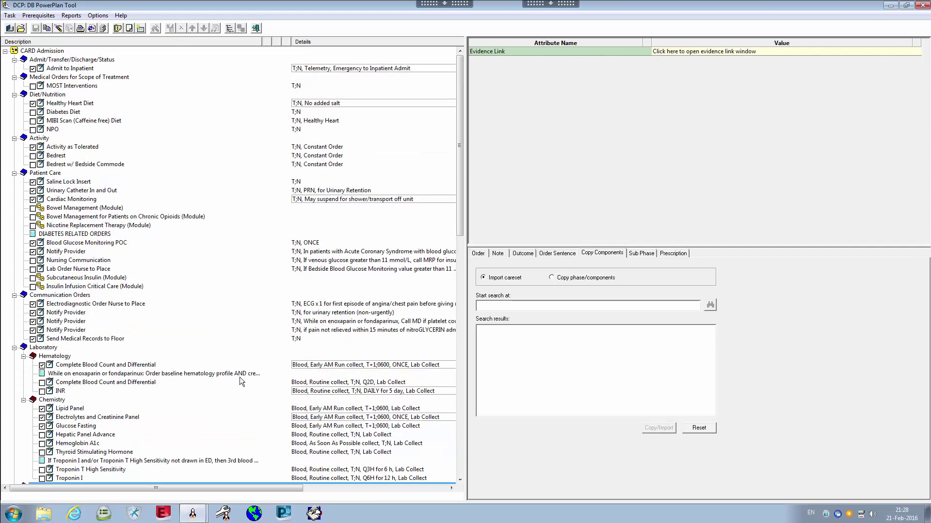
Return to the CARD Admission root row and drop down its Display Method choices.
click(45, 60)
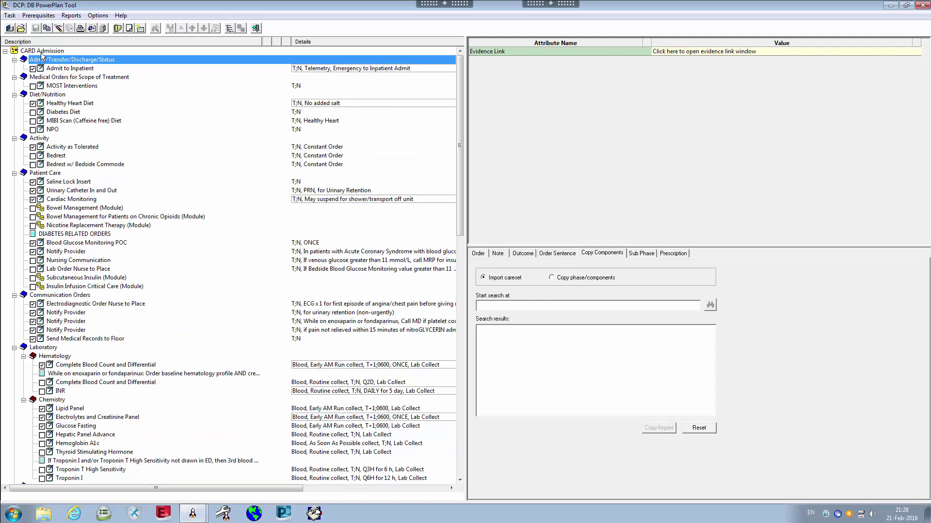
click(41, 50)
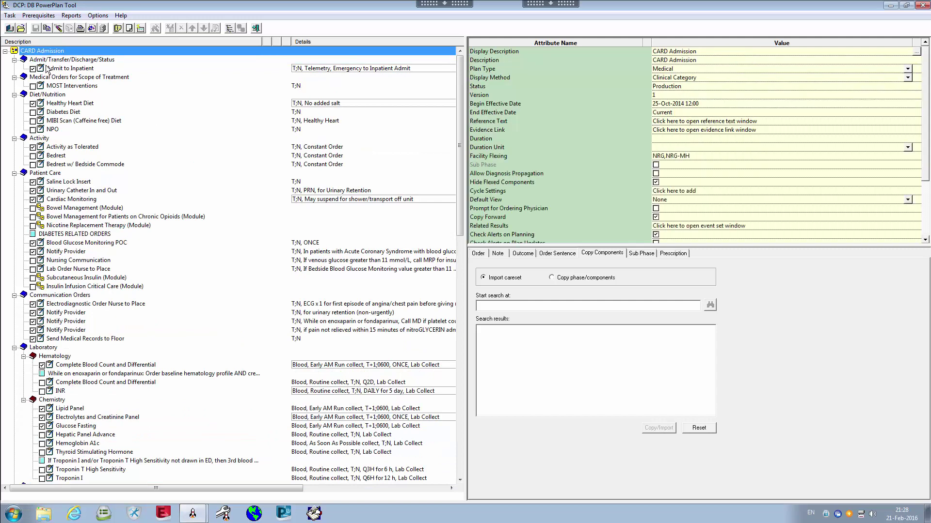
click(775, 78)
click(907, 77)
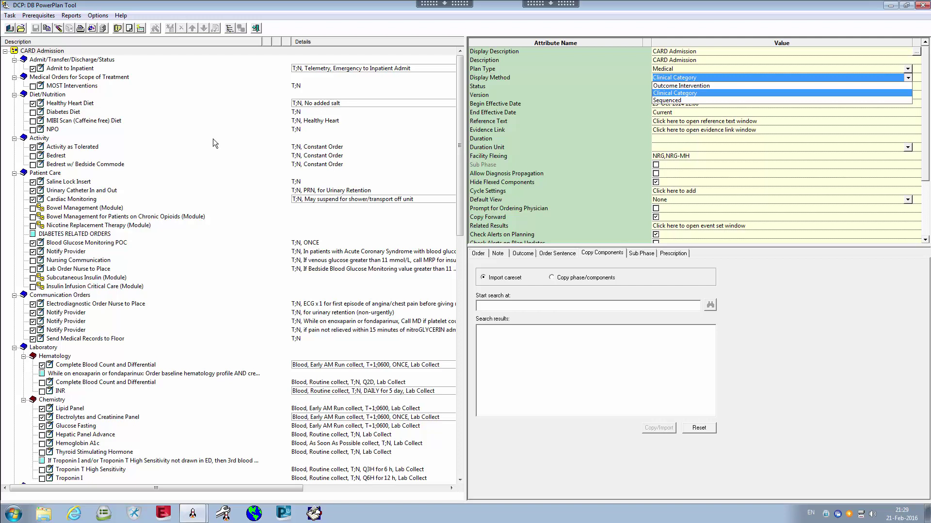
Set Display Method to Sequenced, then inspect the Lab Order Nurse to Place, NPO, Zofran and Maxeran orders.
click(667, 101)
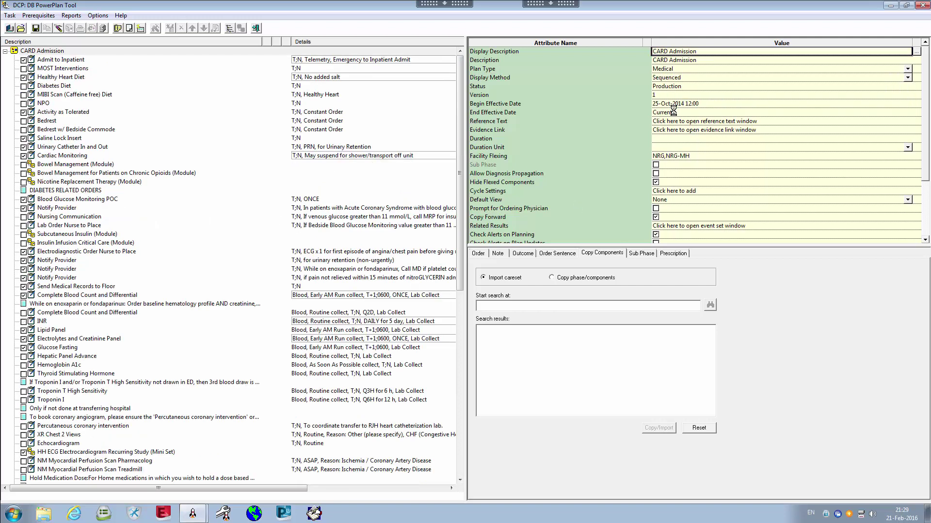
click(354, 225)
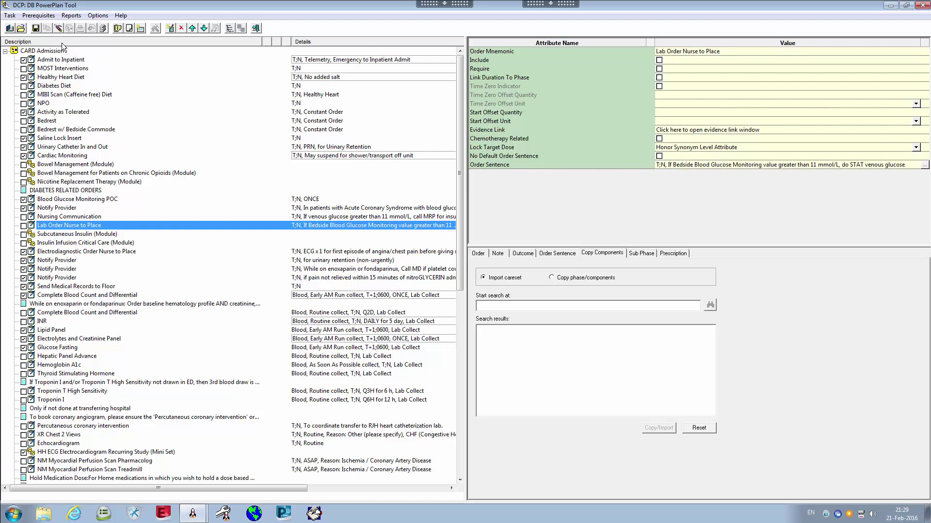
click(96, 103)
scroll(95, 106, down, 5)
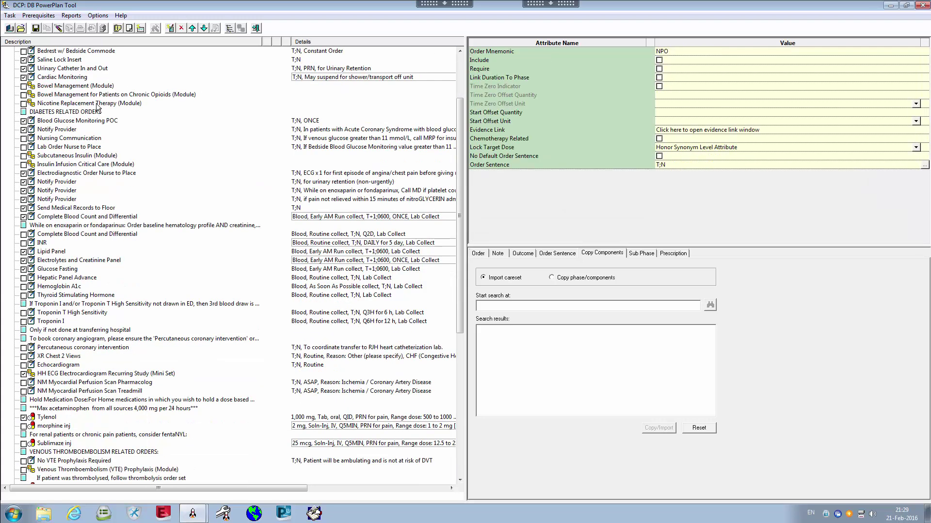
scroll(106, 158, down, 5)
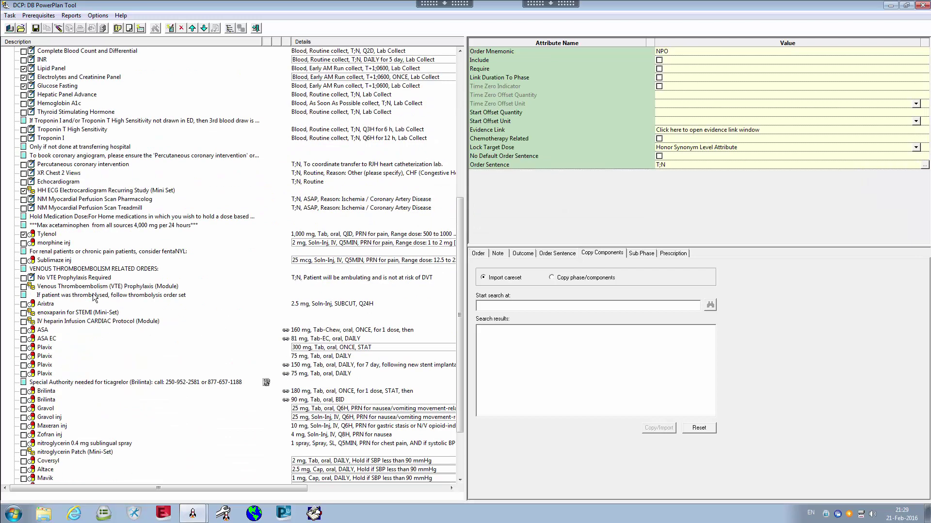
scroll(109, 291, down, 2)
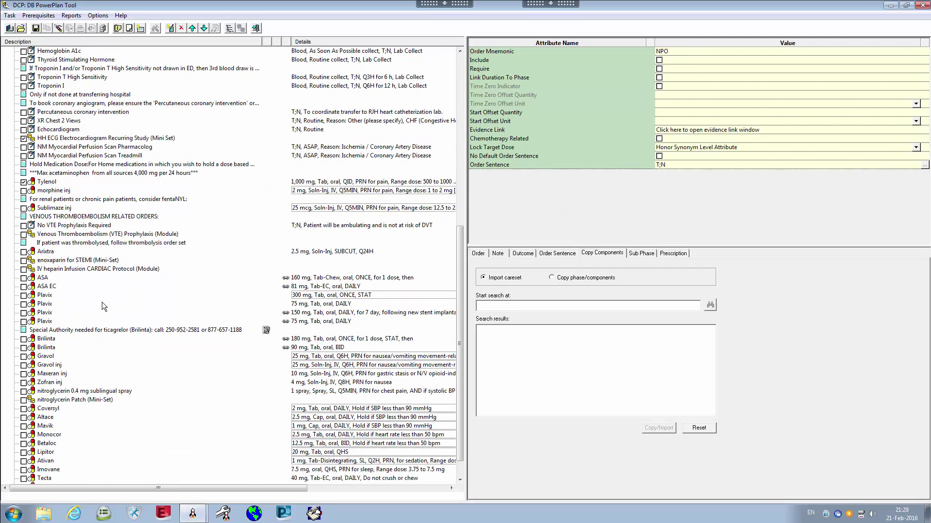
scroll(104, 305, down, 1)
click(156, 357)
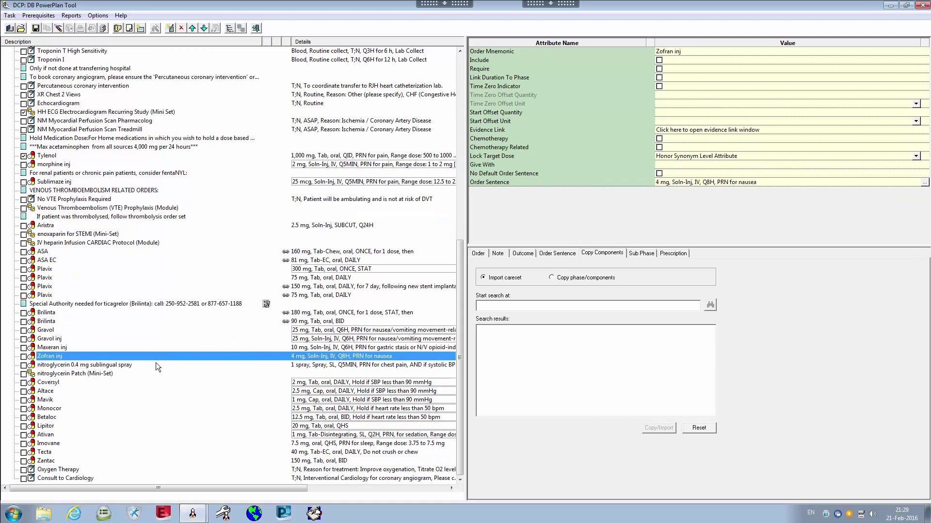
click(132, 346)
Inspect the heparin protocol, INR, Saline Lock, Bowel Management and Activity items, then CARD Admission's attributes.
scroll(131, 344, up, 6)
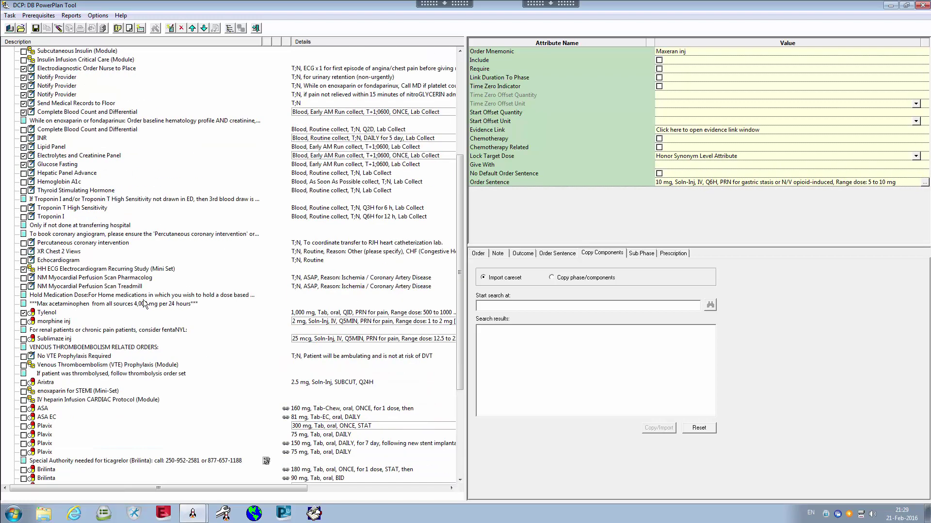
click(104, 400)
scroll(69, 267, up, 6)
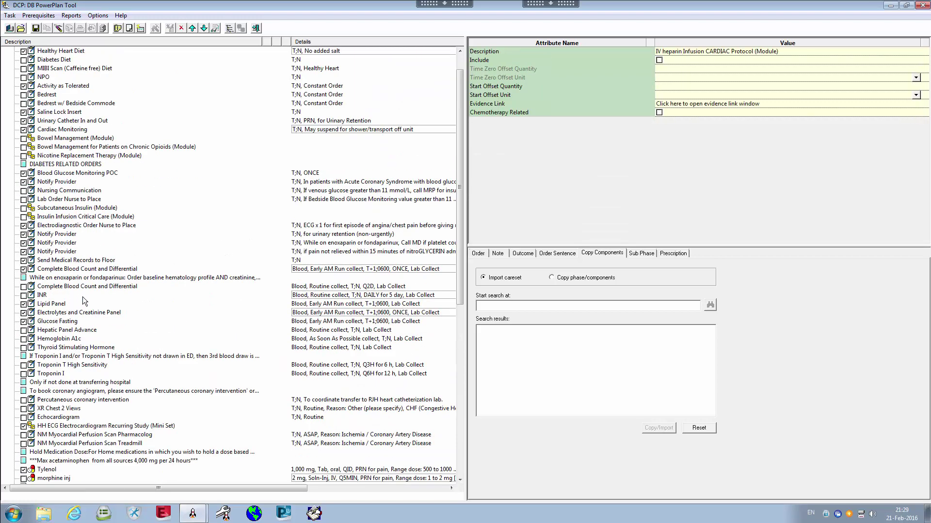
click(260, 296)
scroll(193, 234, up, 1)
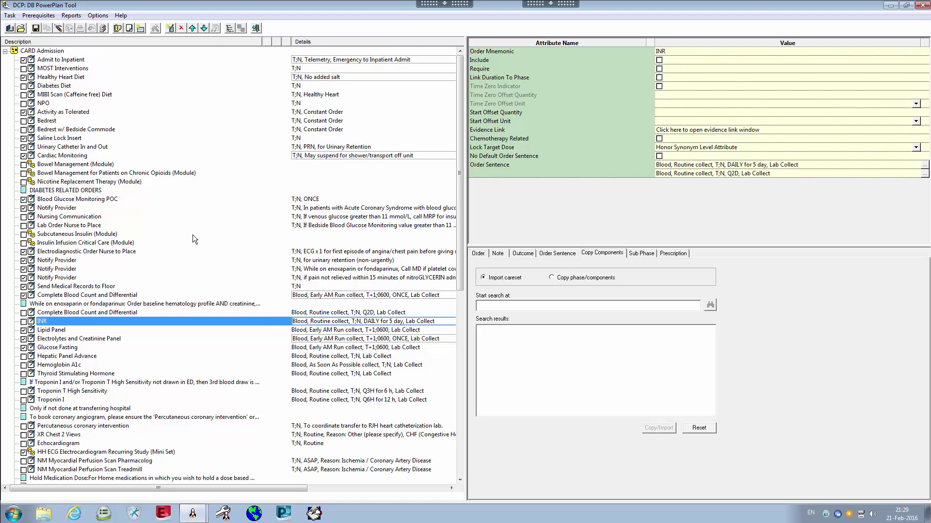
click(206, 138)
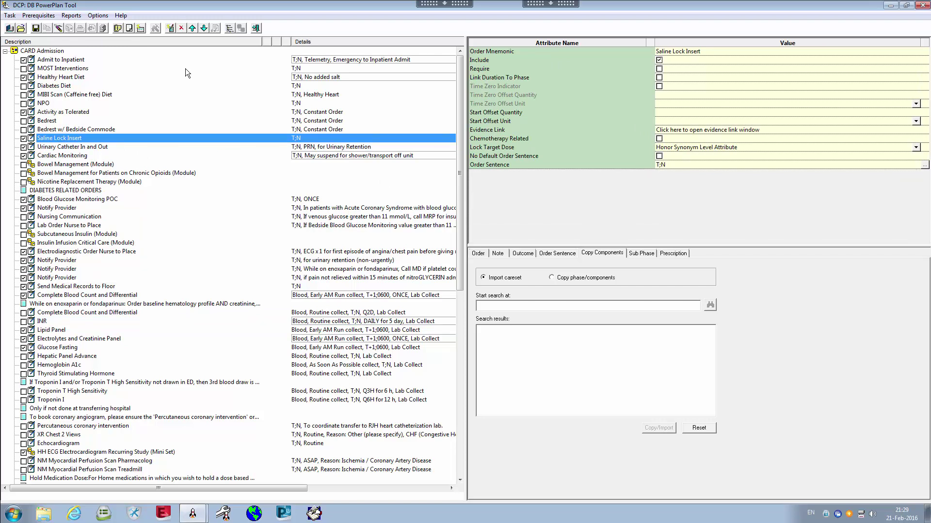
click(171, 173)
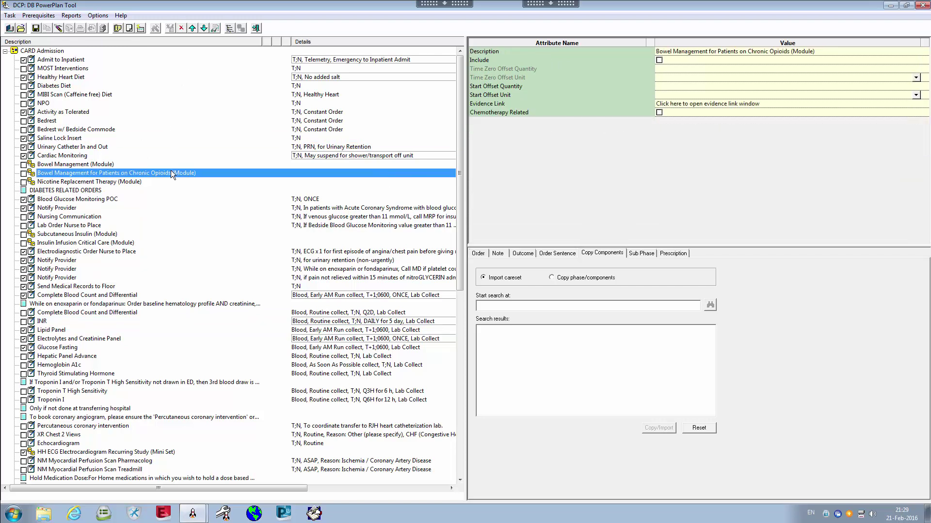
click(78, 111)
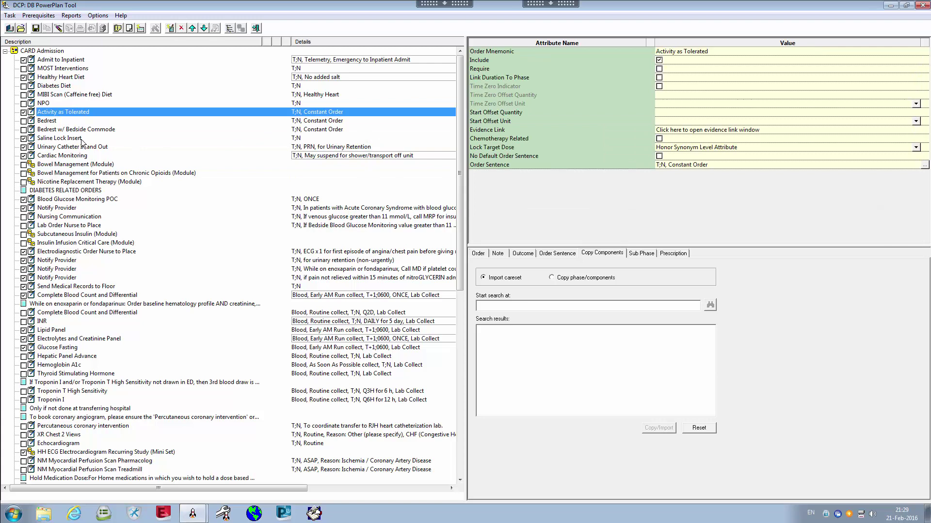
click(54, 51)
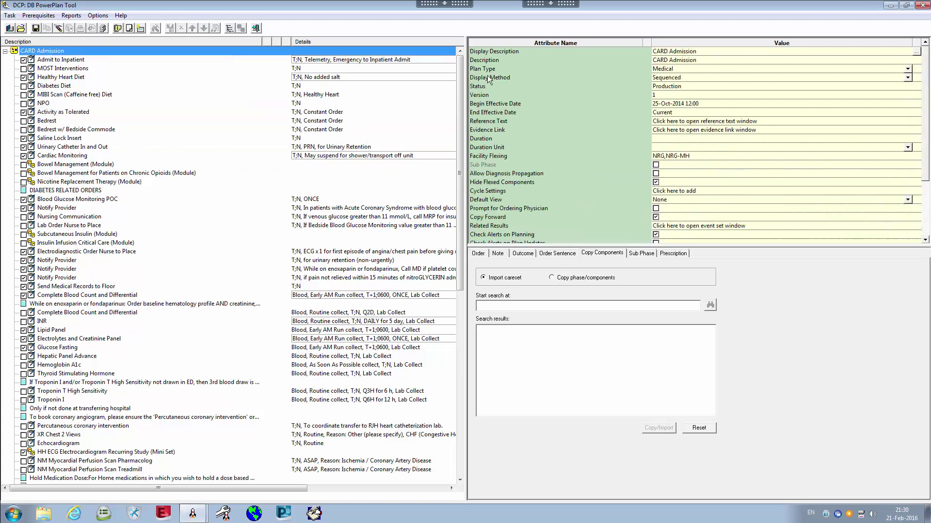
Pick Clinical Category as the display method, then cancel the display method change.
click(908, 78)
click(698, 96)
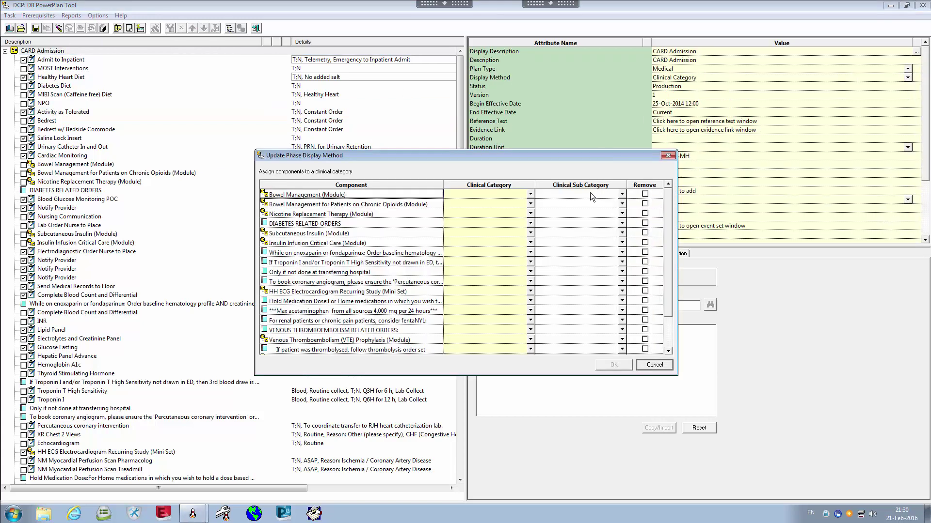
click(659, 370)
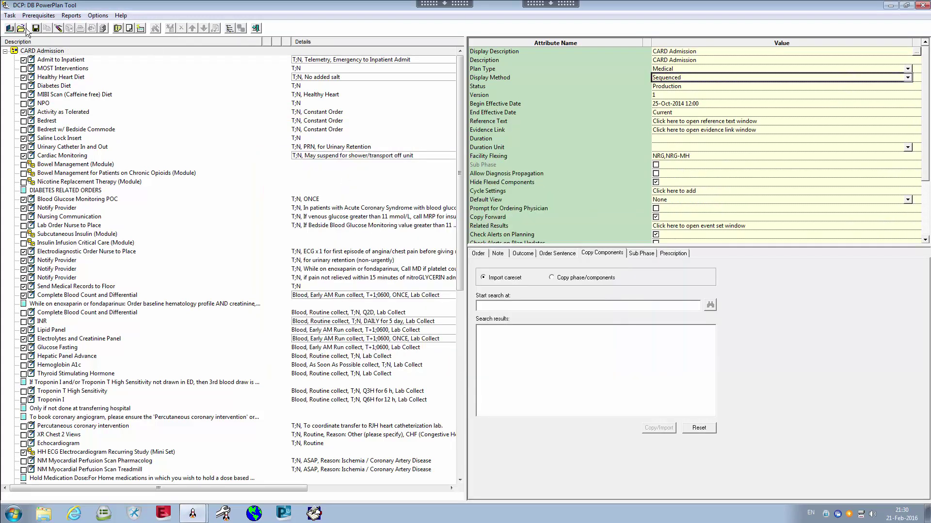
Reopen CARD Admission from a 'card' plan search without saving, showing the Admit/Transfer/Discharge/Status category.
click(20, 28)
click(499, 285)
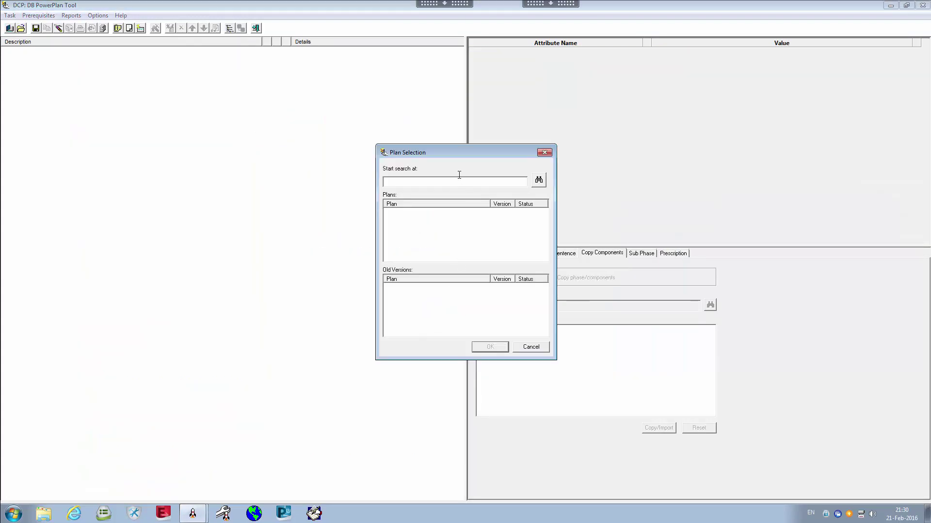
text(card)
key(Return)
double_click(411, 215)
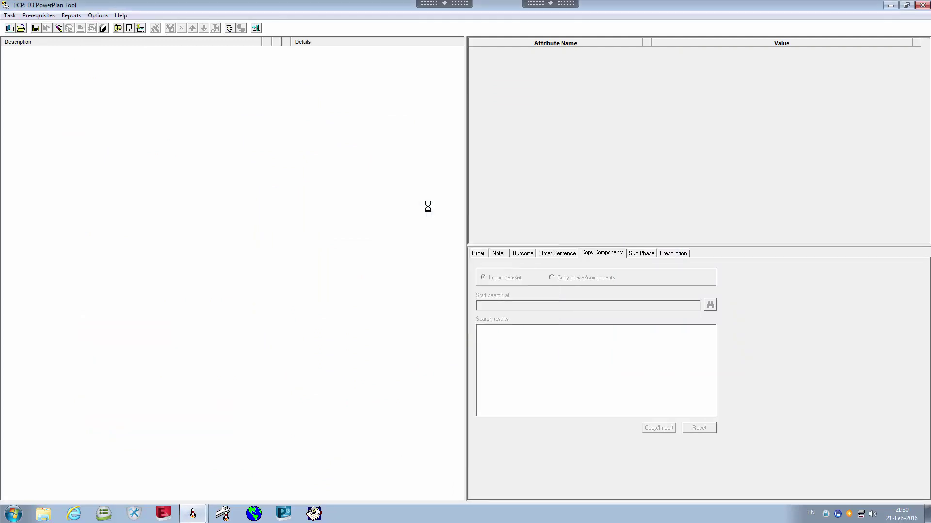
click(553, 299)
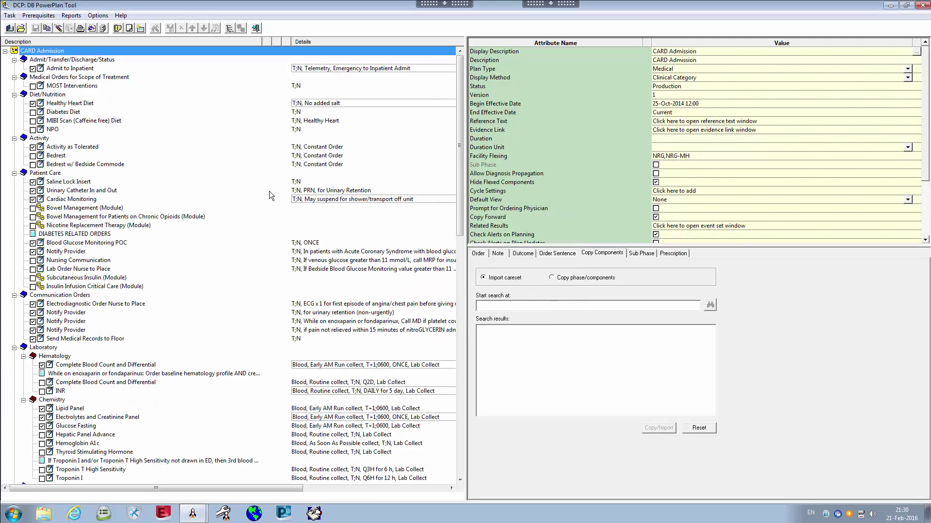
click(58, 61)
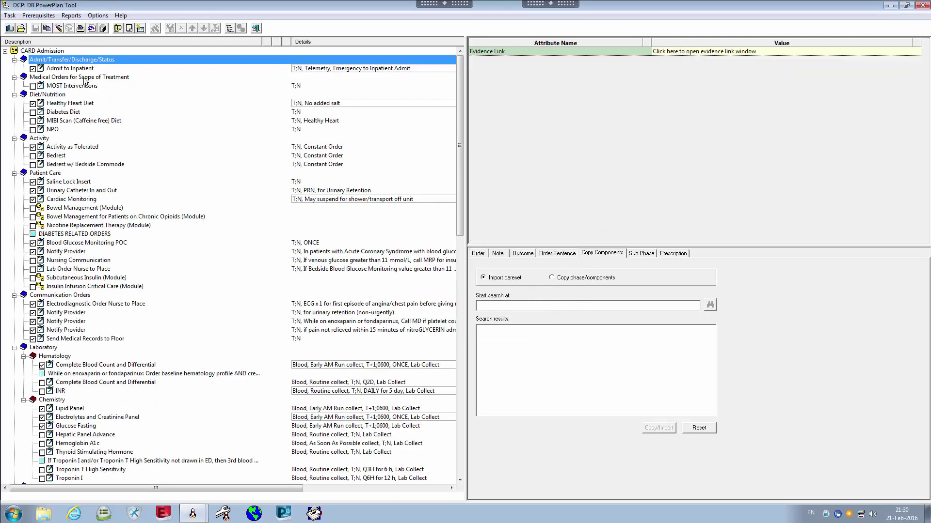
Inspect the CARD Admission attributes: Status Production and Version 1.
click(47, 51)
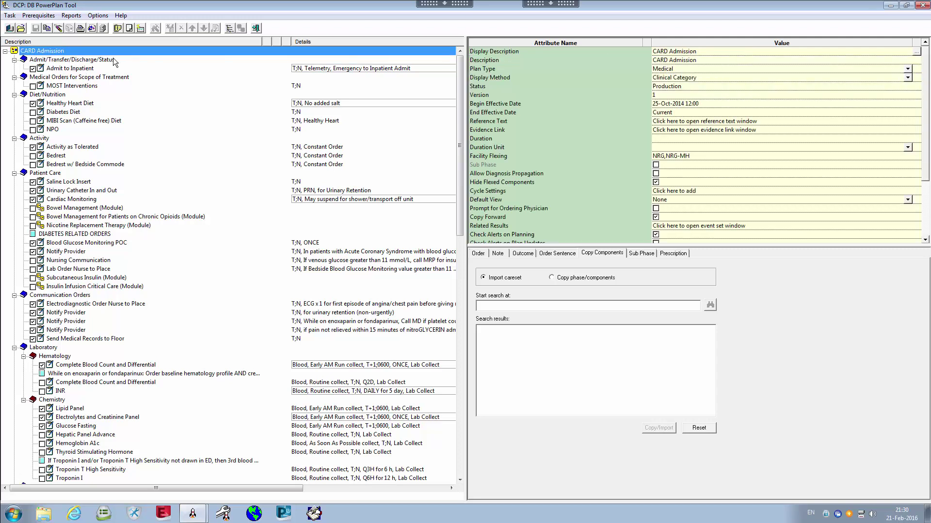
click(505, 88)
click(708, 88)
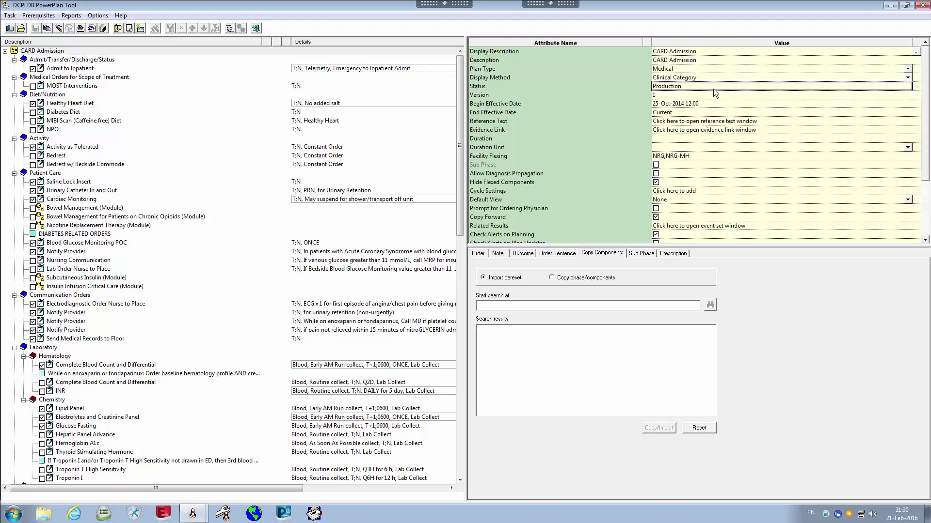
click(489, 89)
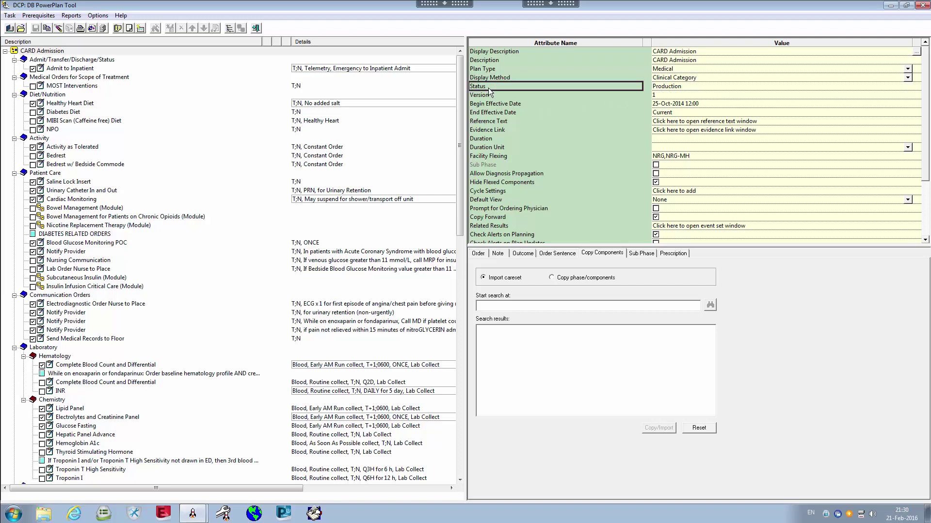
click(684, 88)
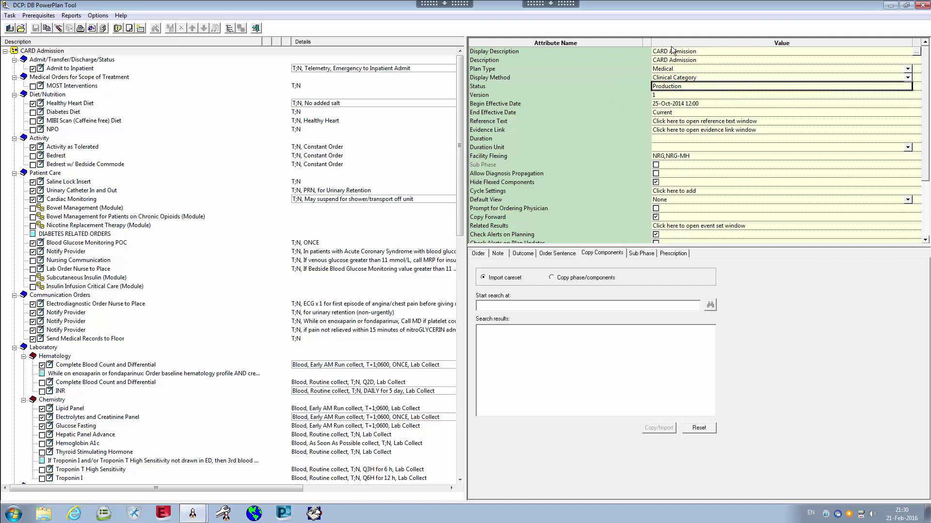
click(495, 88)
click(693, 93)
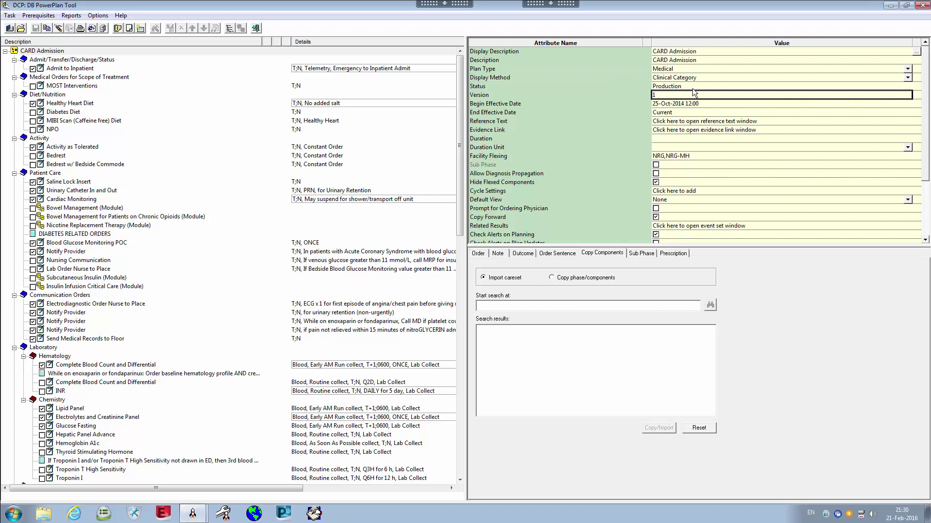
click(692, 90)
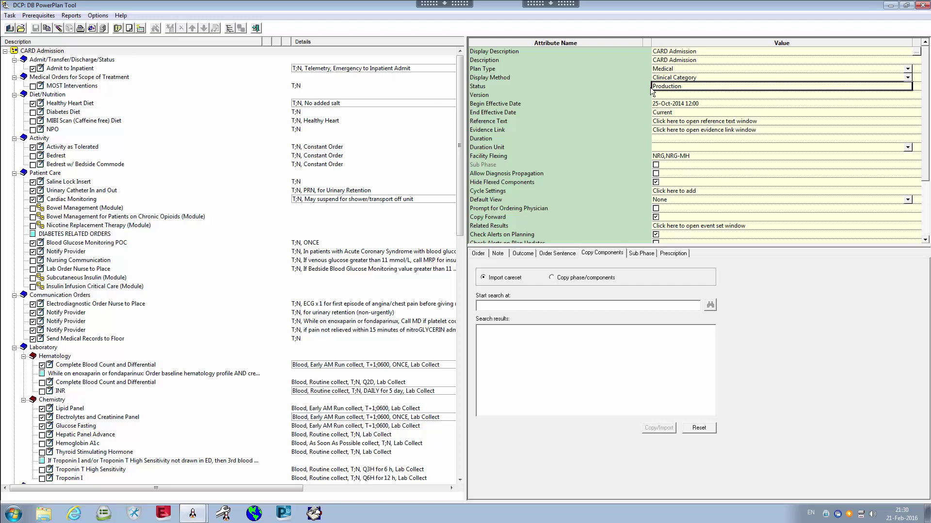
Recheck the Status and Display Method attributes, then bring up the plan-level Task menu.
click(614, 86)
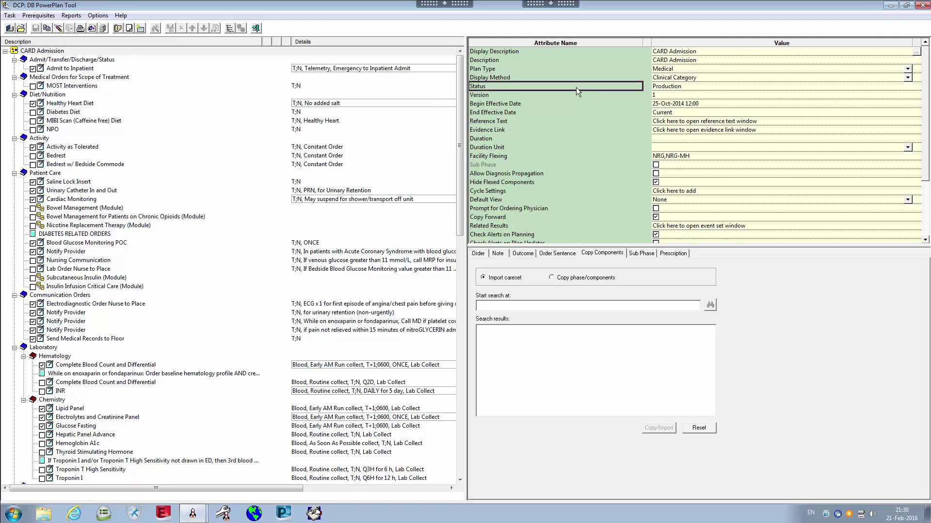
click(657, 87)
click(615, 86)
click(615, 79)
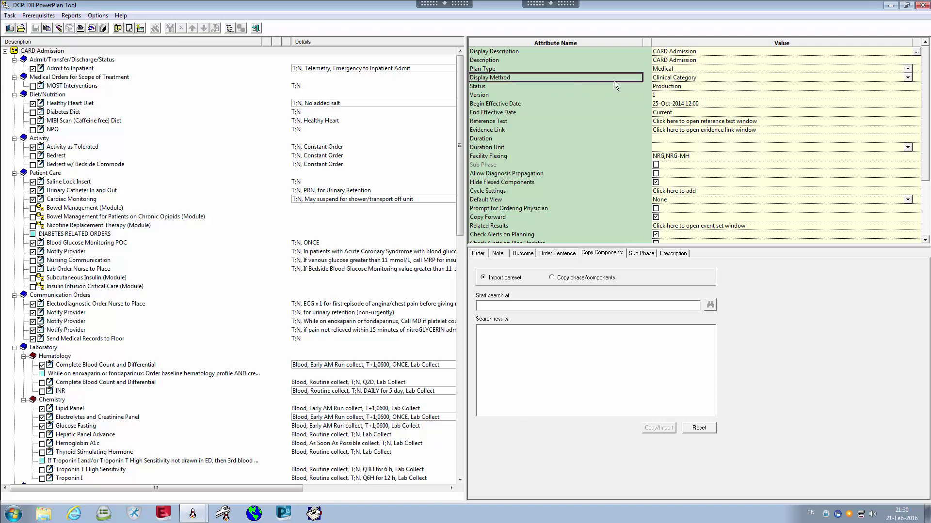
click(615, 86)
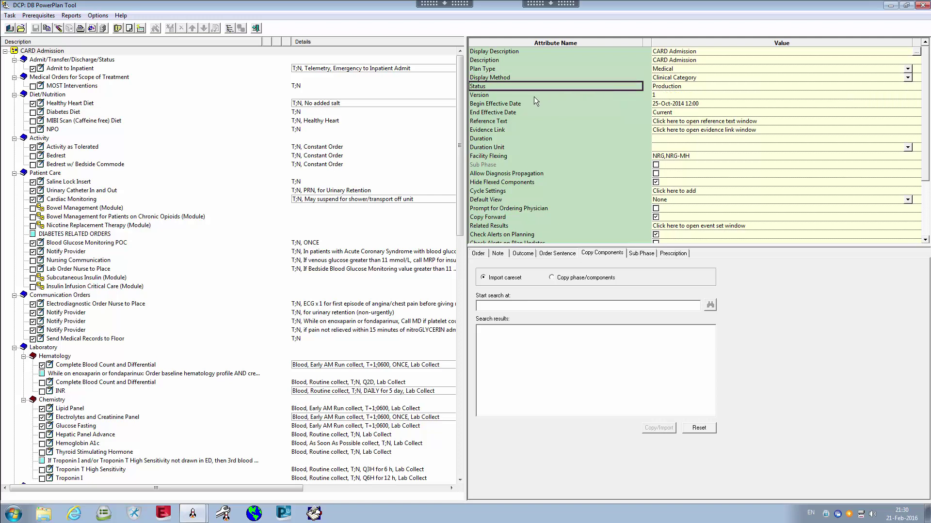
click(10, 16)
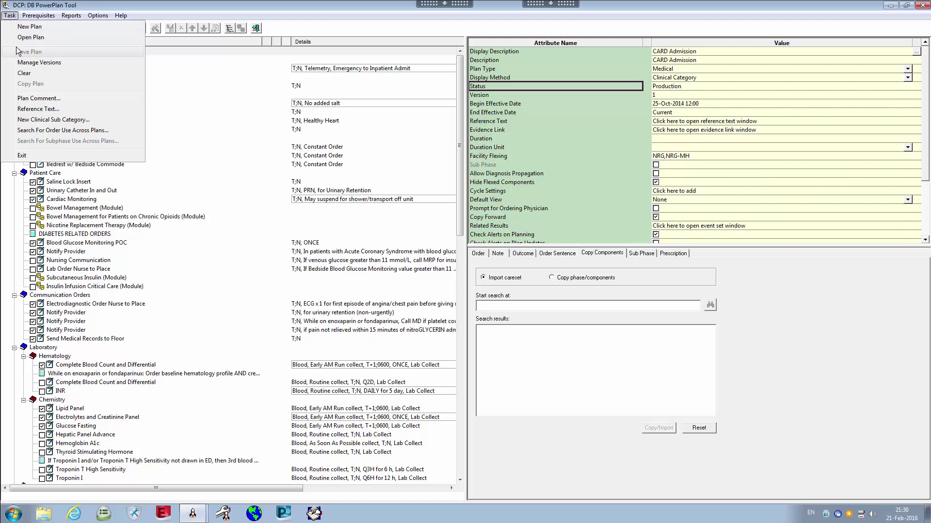
Open Manage Versions for CARD Admission and choose Version to Production in Plan Version Control.
click(23, 63)
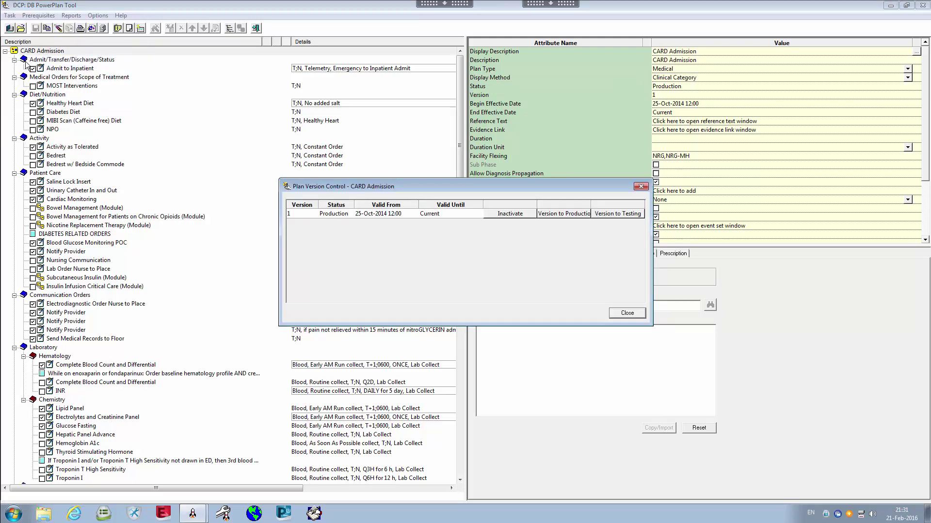
drag(380, 192, 377, 196)
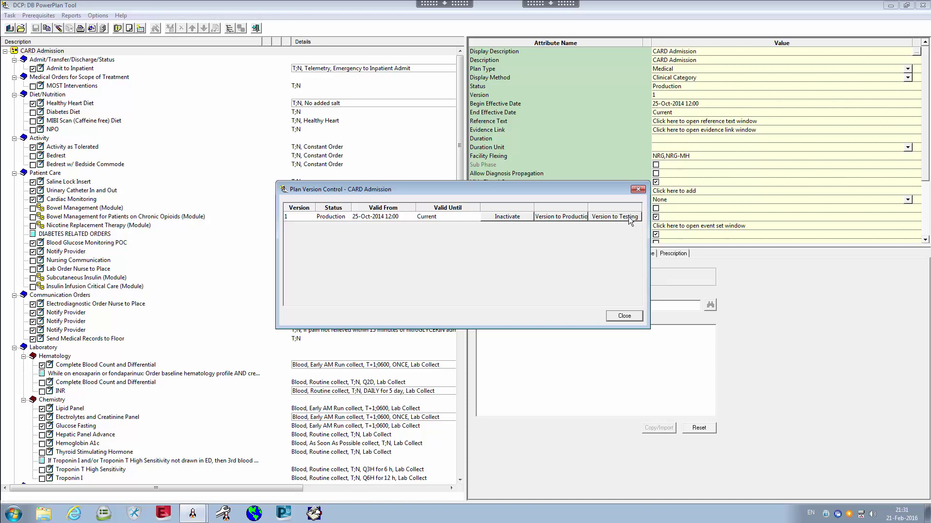
drag(586, 188, 582, 188)
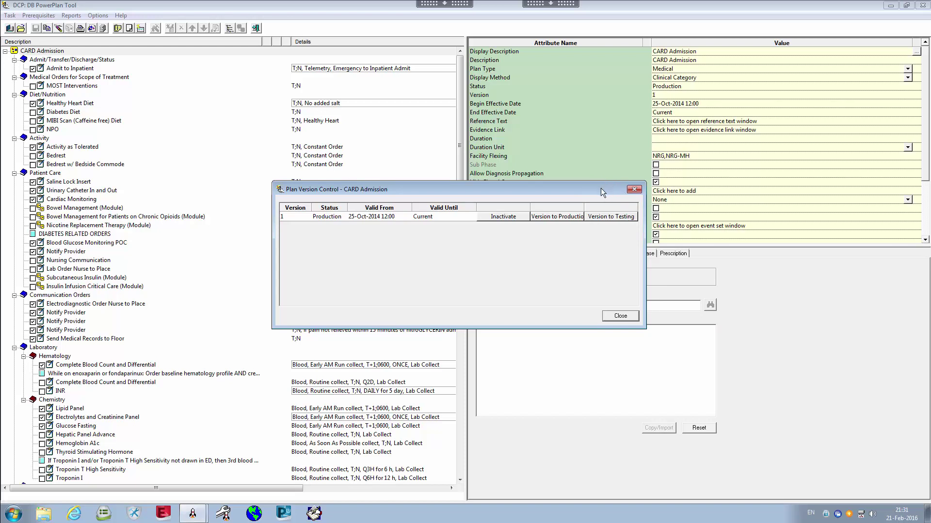
drag(601, 189, 597, 195)
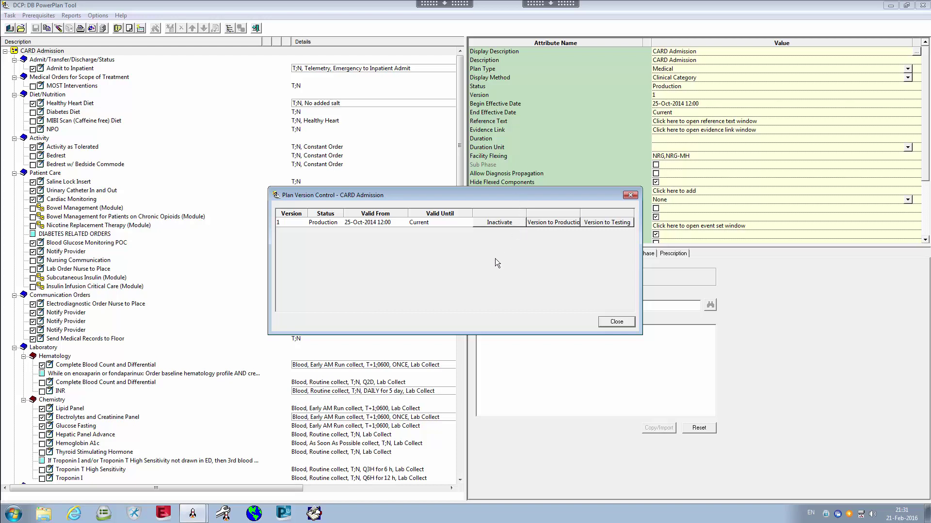
drag(490, 192, 517, 187)
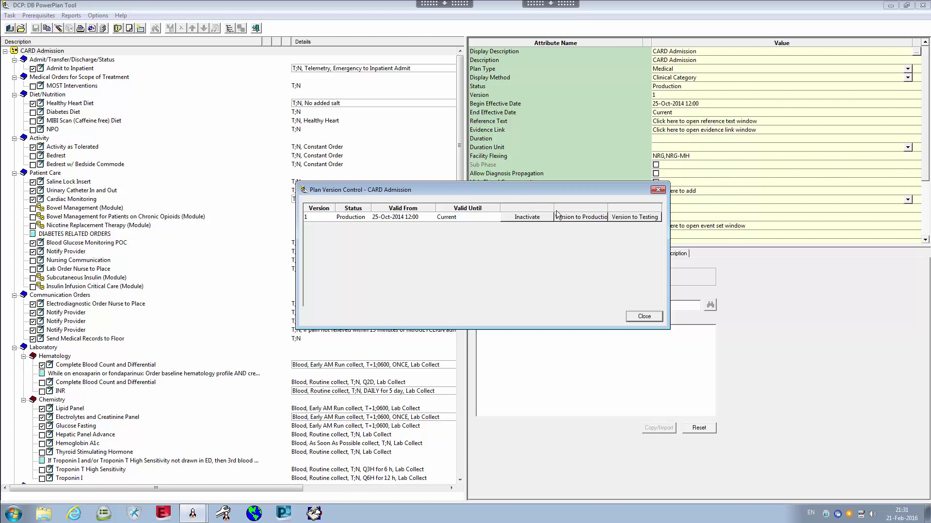
drag(563, 189, 543, 187)
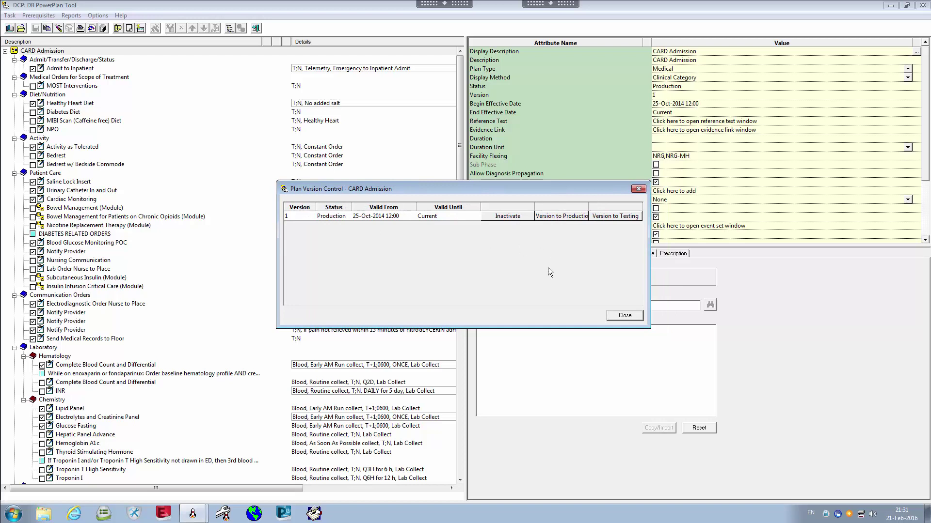
click(541, 218)
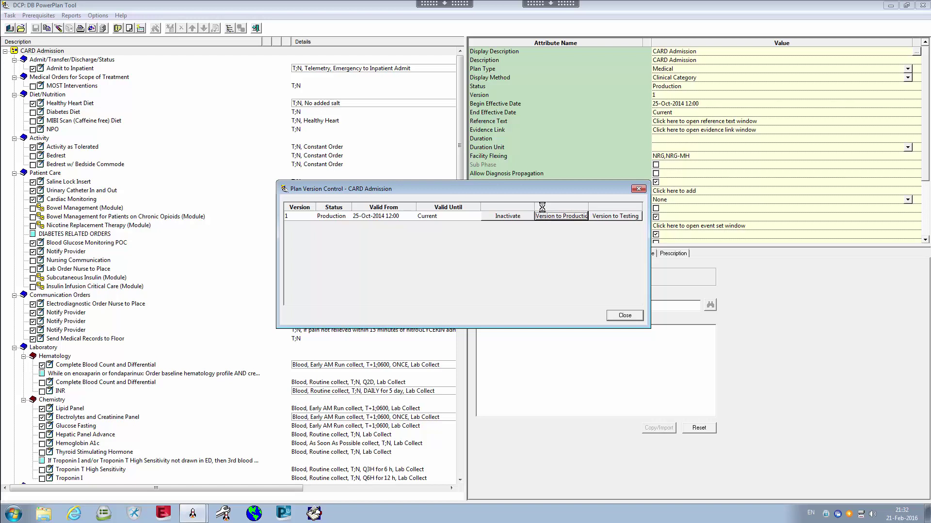